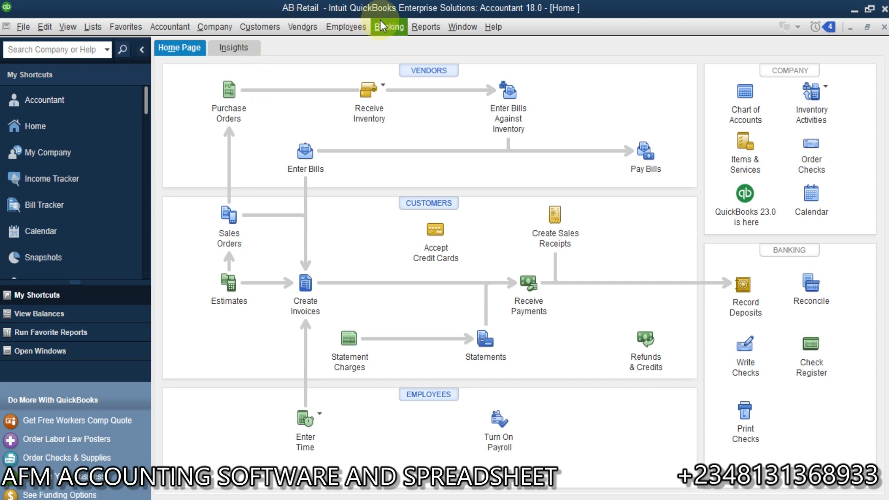
Open the Premium Trust Bank register, showing transactions through 04/30/2023 and balance 417,486.34.
click(90, 30)
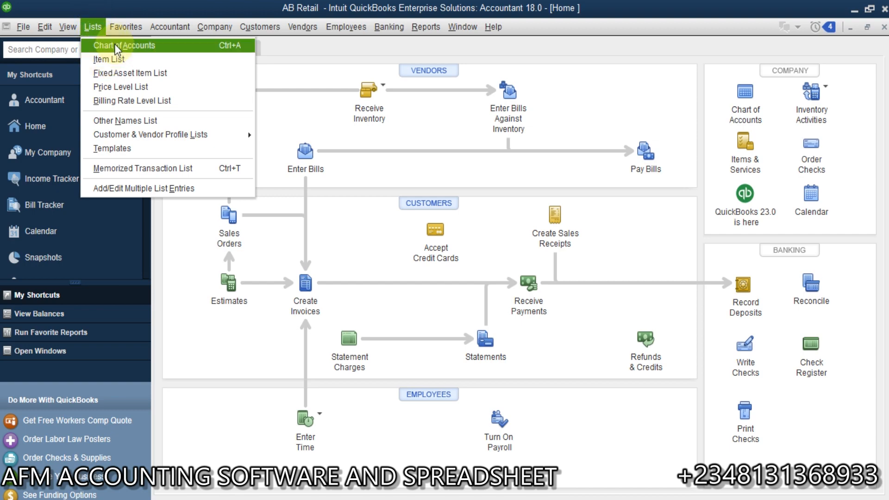
click(119, 45)
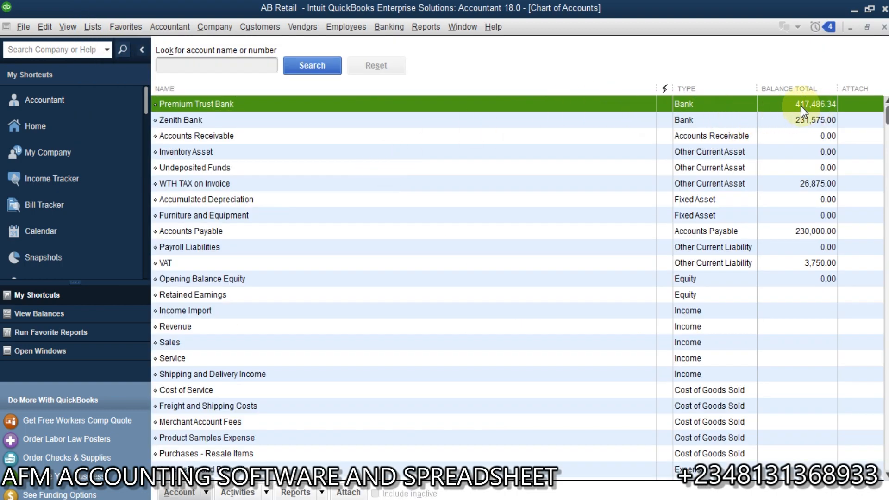
double_click(517, 103)
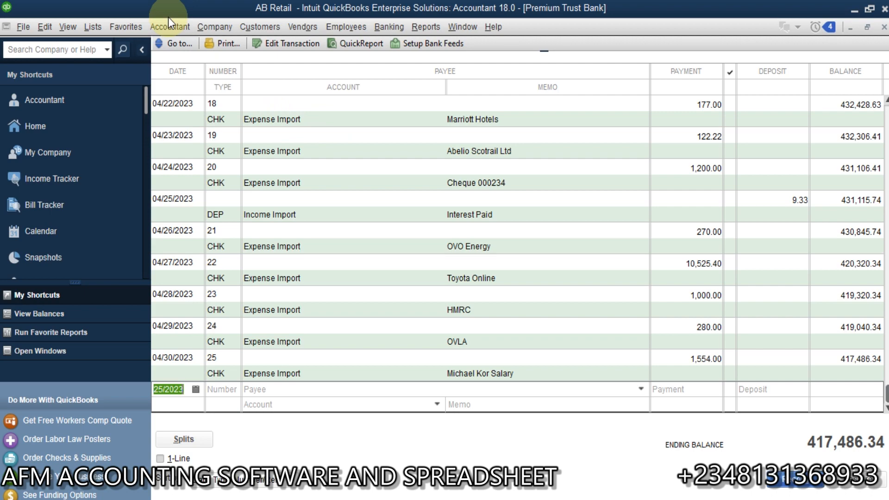
click(180, 26)
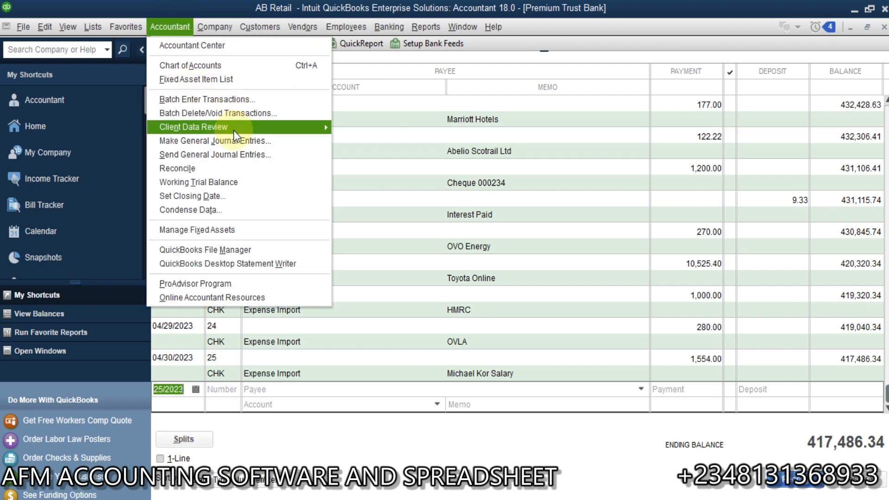
Open Reclassify Transactions for 01/01/2023–12/31/2023 and view the VAT Expenses account.
mouse_move(315, 123)
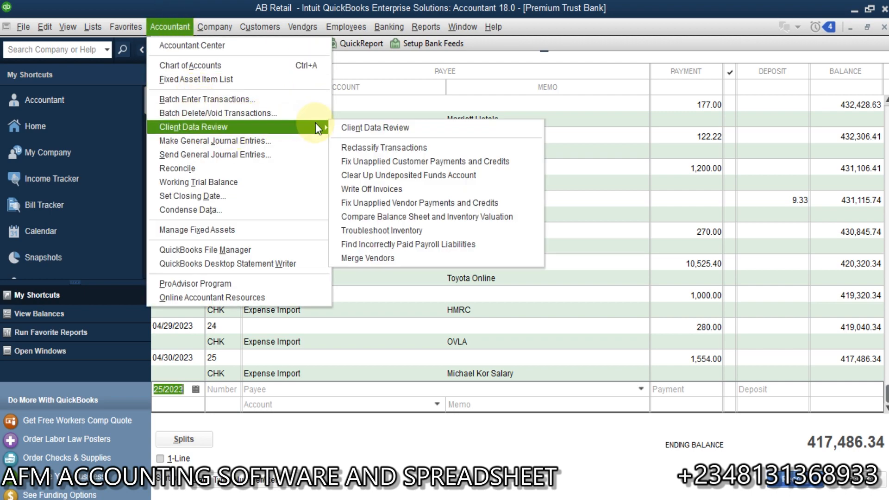
click(411, 148)
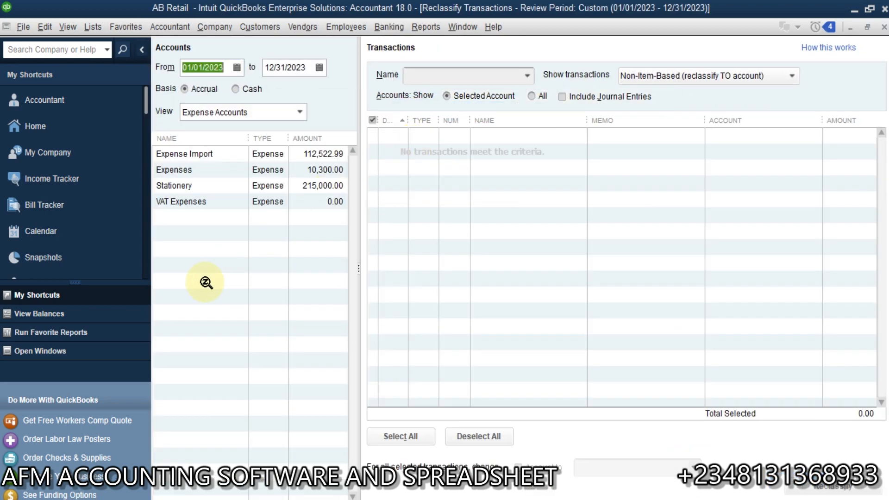
click(237, 67)
click(237, 67)
click(237, 67)
click(237, 67)
click(237, 67)
click(179, 202)
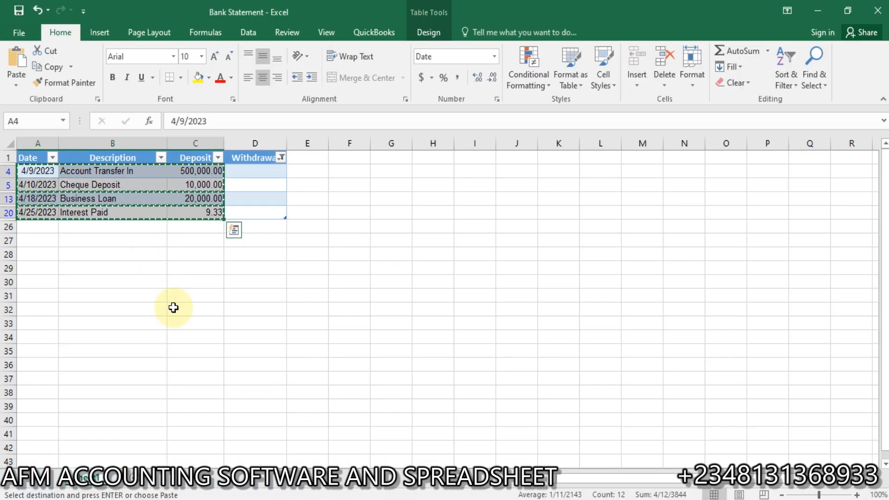
In the Bank Statement sheet, cancel the copy and clear the Withdrawal filter to show all rows.
click(174, 308)
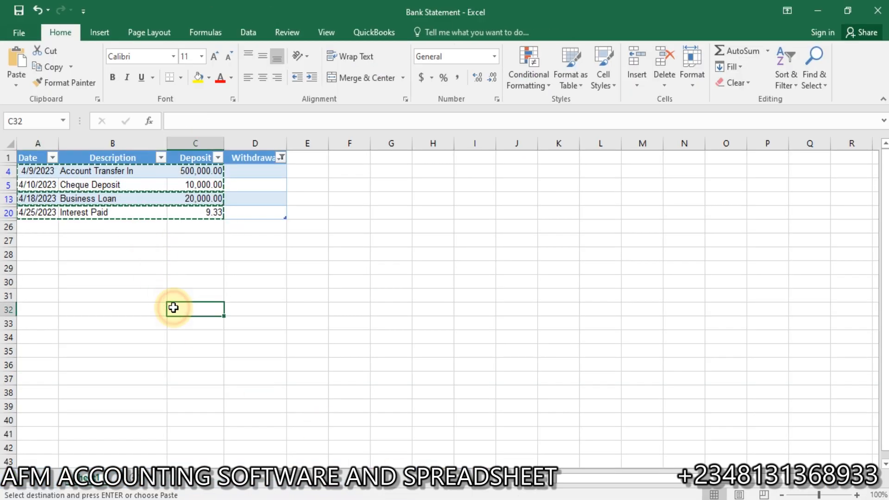
key(Escape)
click(177, 230)
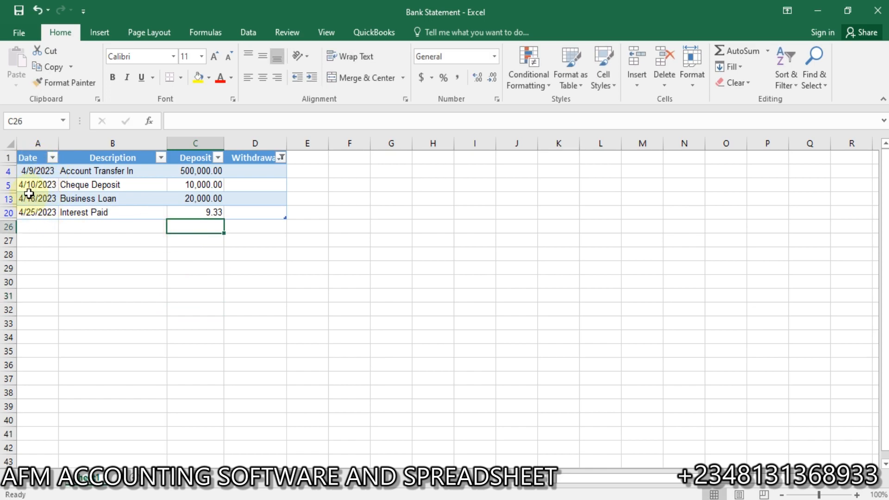
click(281, 158)
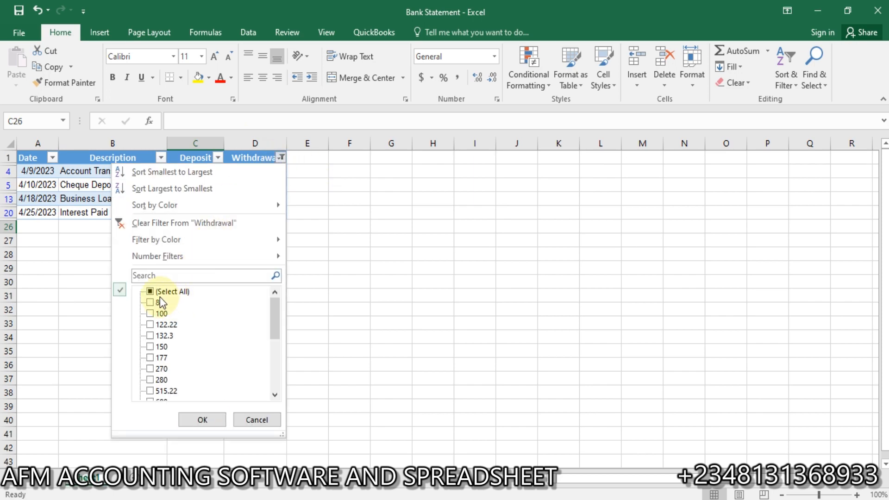
click(152, 291)
click(199, 419)
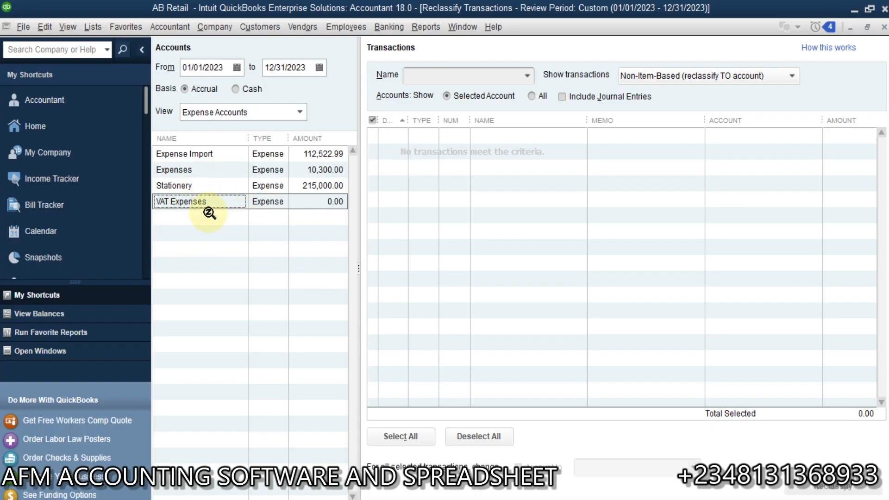
List the Expense Import checks and tick the 3,000.00 Payment - Insurance check.
click(206, 154)
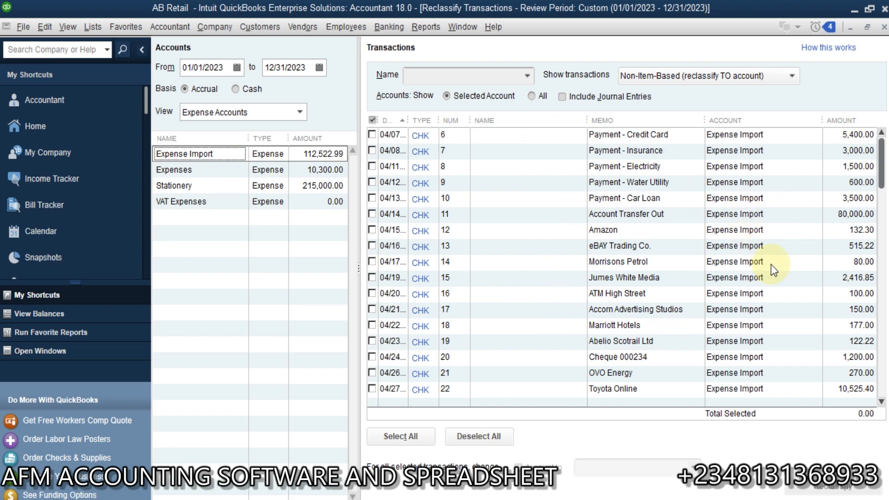
drag(881, 178, 882, 203)
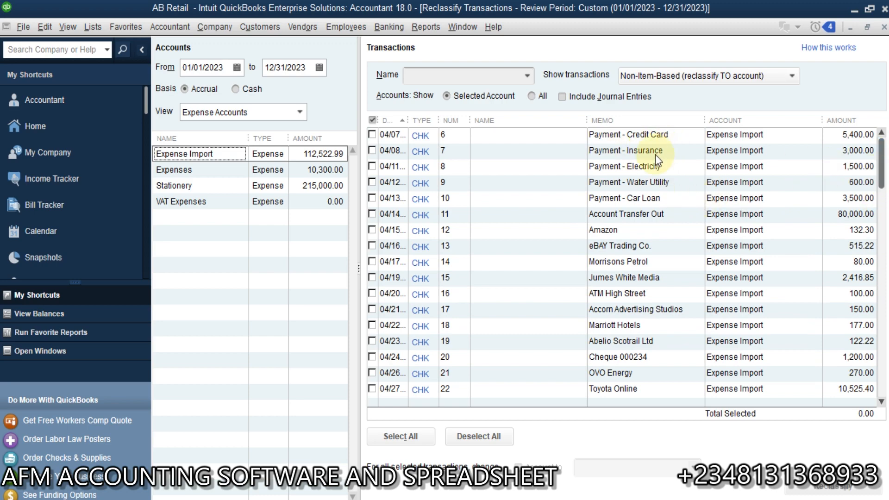
click(675, 150)
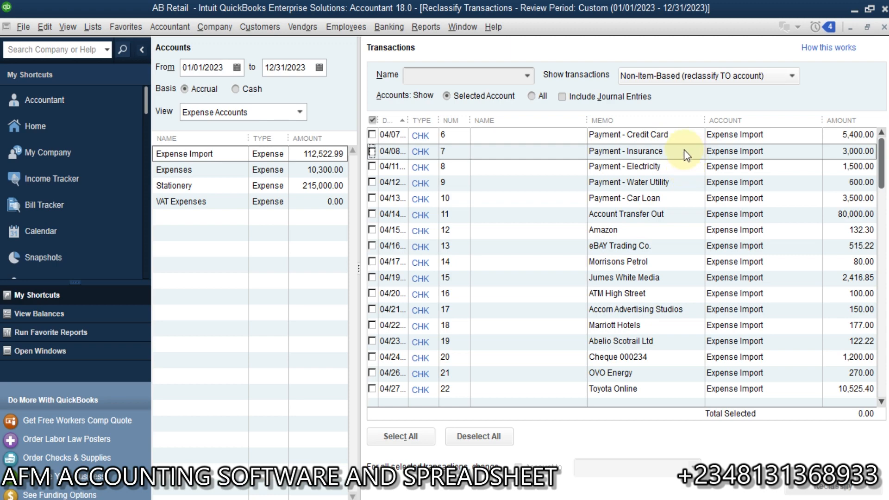
click(374, 151)
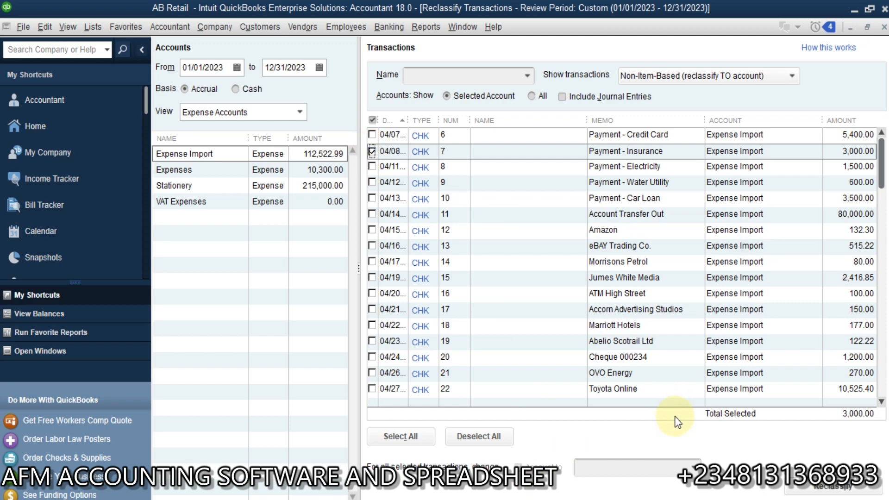
Reclassify the 3,000.00 Payment - Insurance check to Insurance Expense.
click(690, 468)
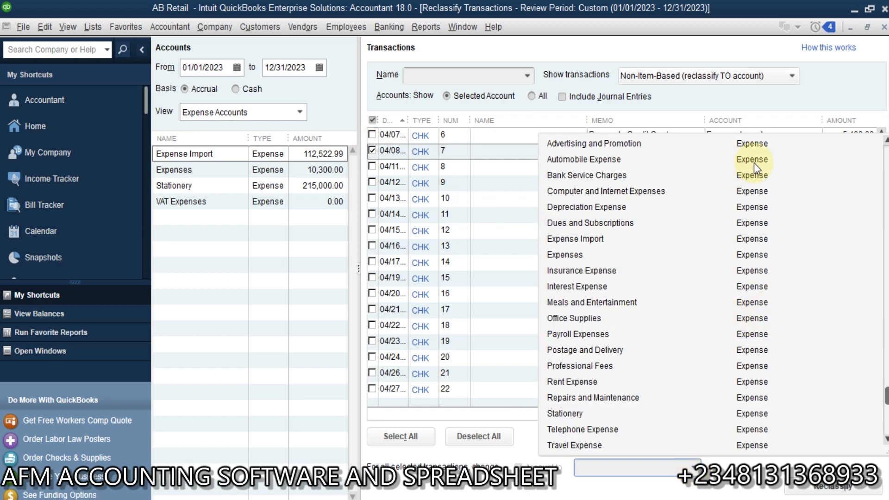
text(Income Import)
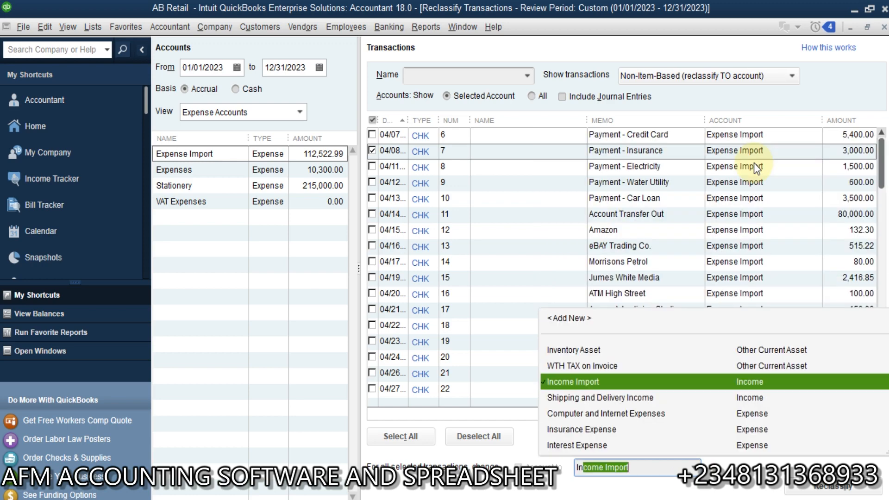
click(596, 433)
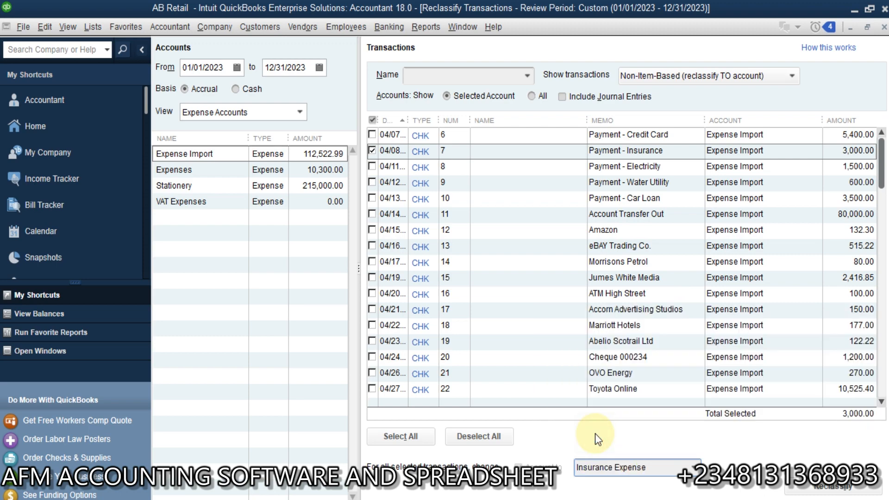
click(811, 485)
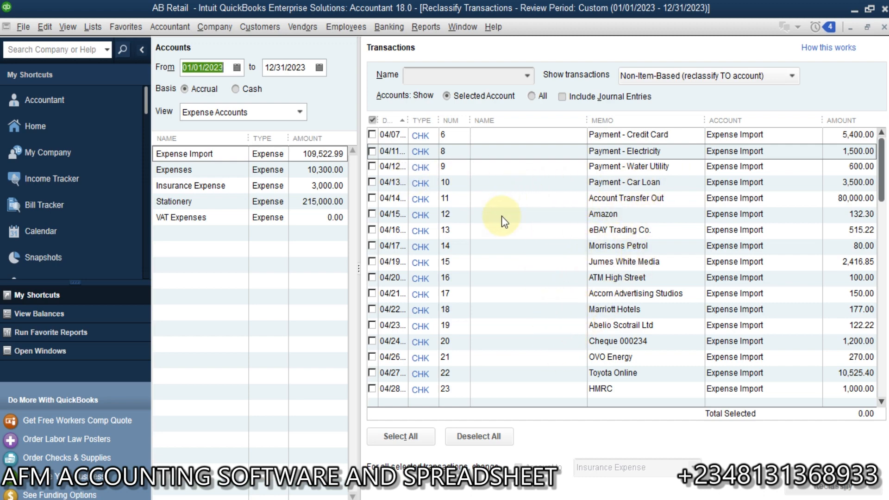
Reclassify the 1,500.00 Electricity and 600.00 Water Utility checks to Utilities.
click(372, 151)
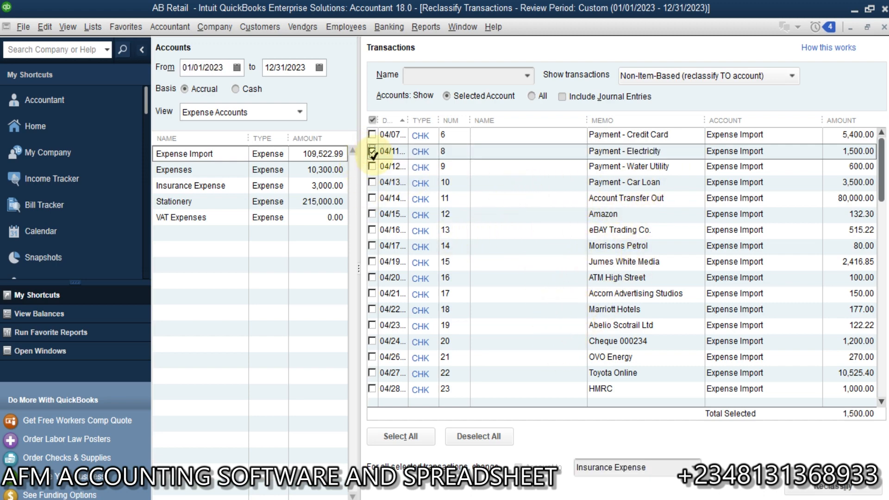
click(373, 166)
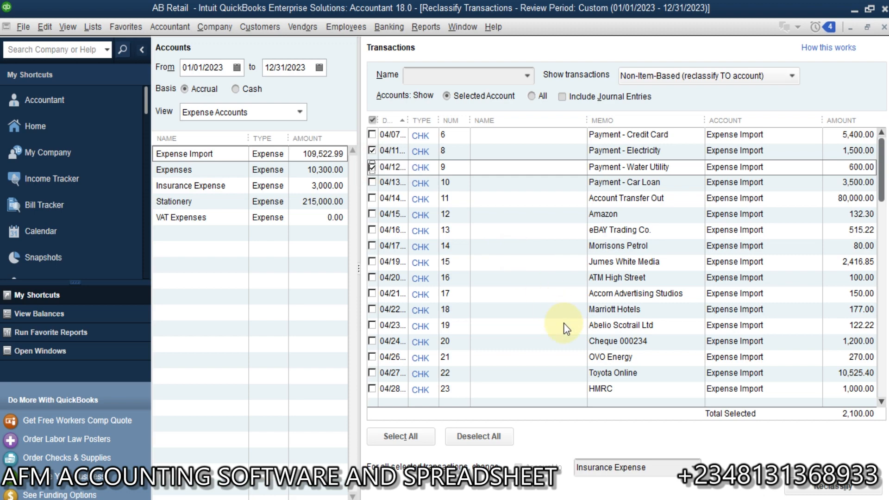
click(677, 469)
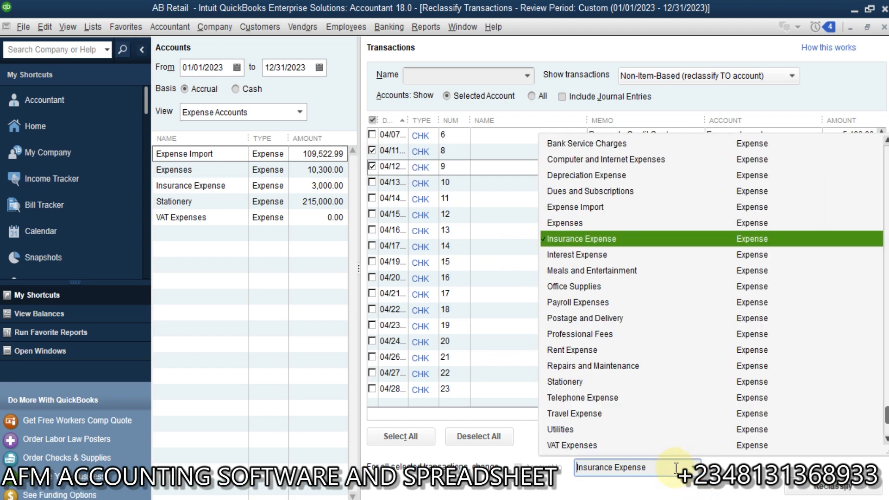
click(674, 468)
text(Utilities)
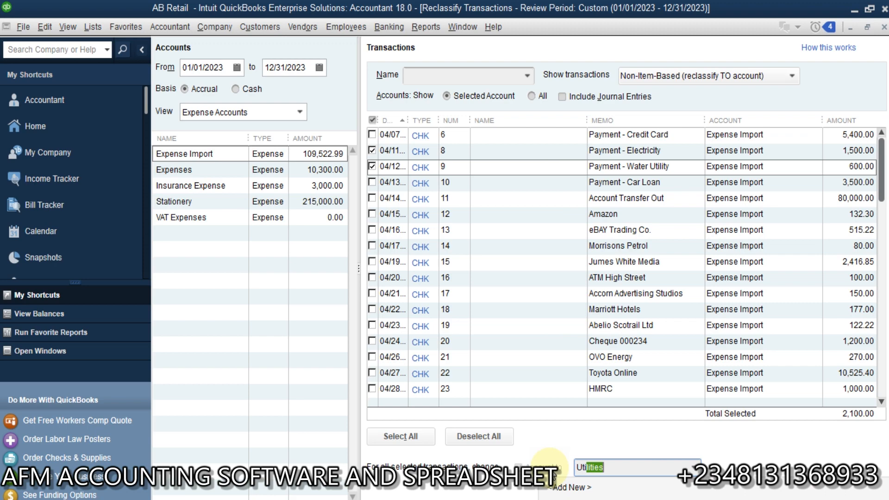
key(Tab)
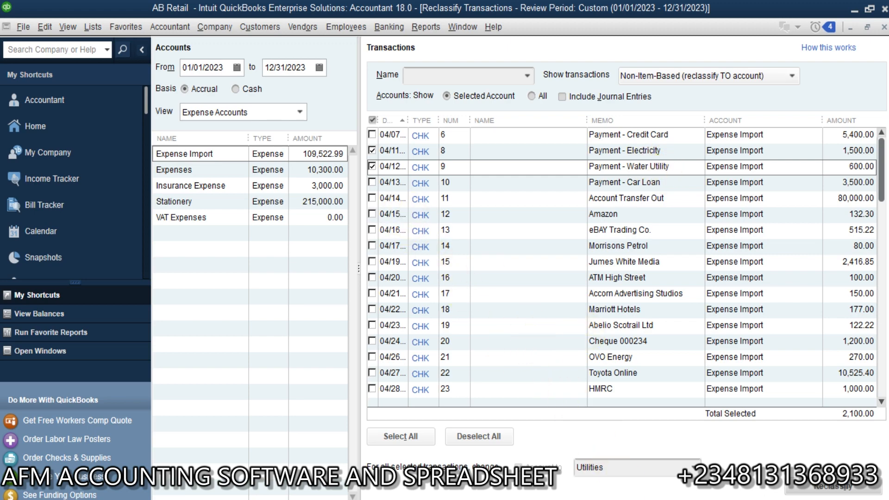
click(841, 488)
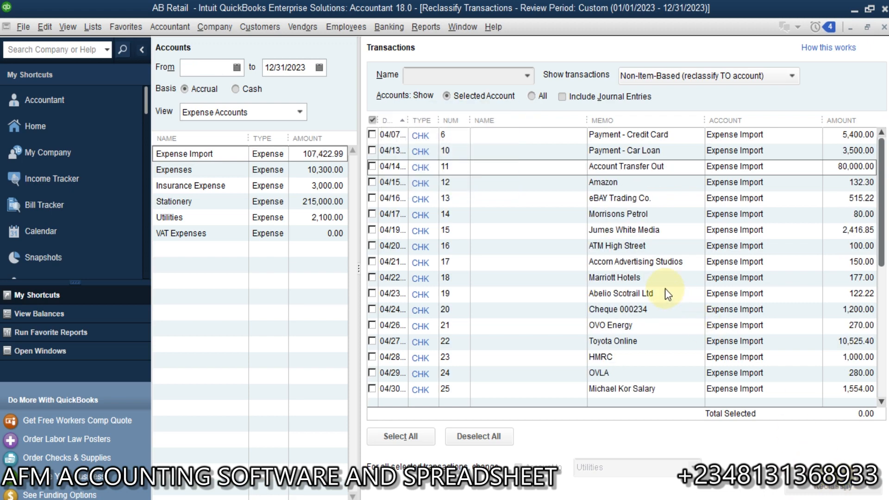
Tick the 3,500.00 Payment - Car Loan check and begin adding a new target account.
click(661, 152)
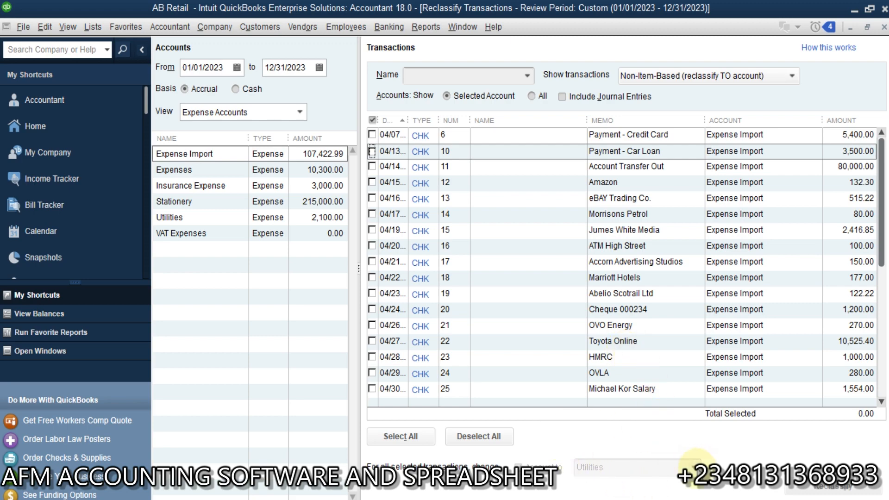
click(372, 151)
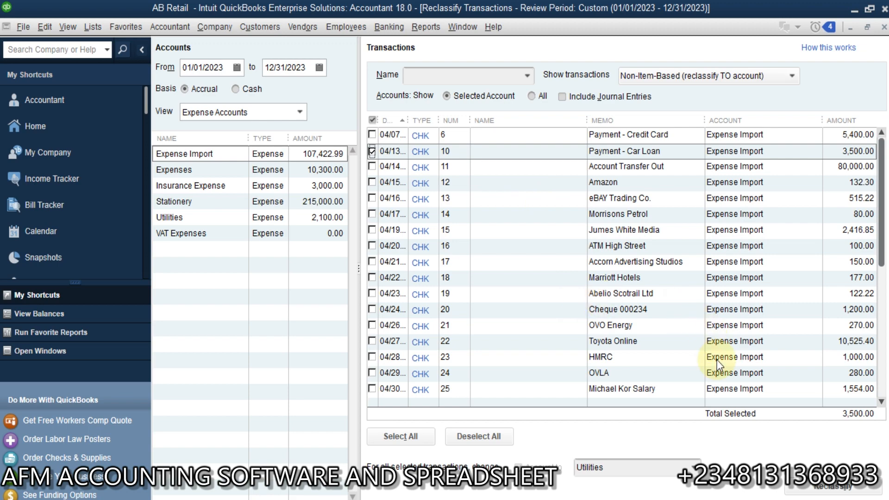
click(695, 465)
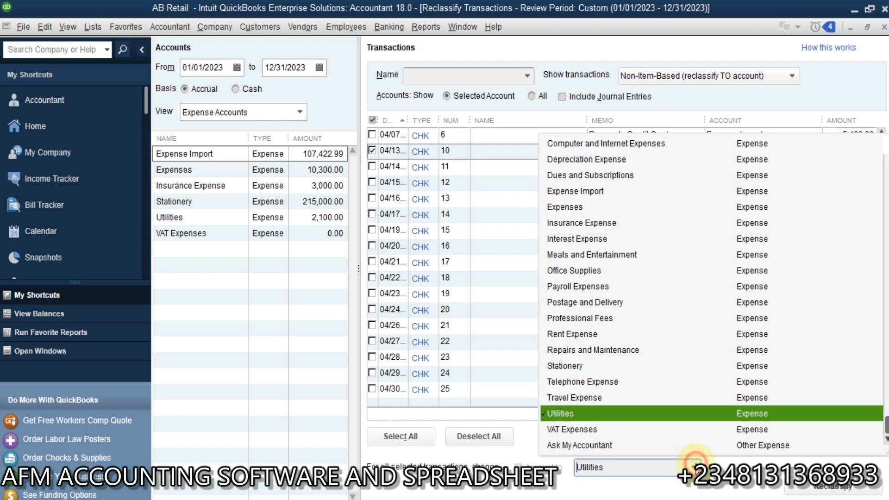
key(BackSpace)
key(BackSpace)
key(BackSpace)
key(BackSpace)
key(BackSpace)
key(BackSpace)
key(BackSpace)
key(BackSpace)
key(BackSpace)
text(lo)
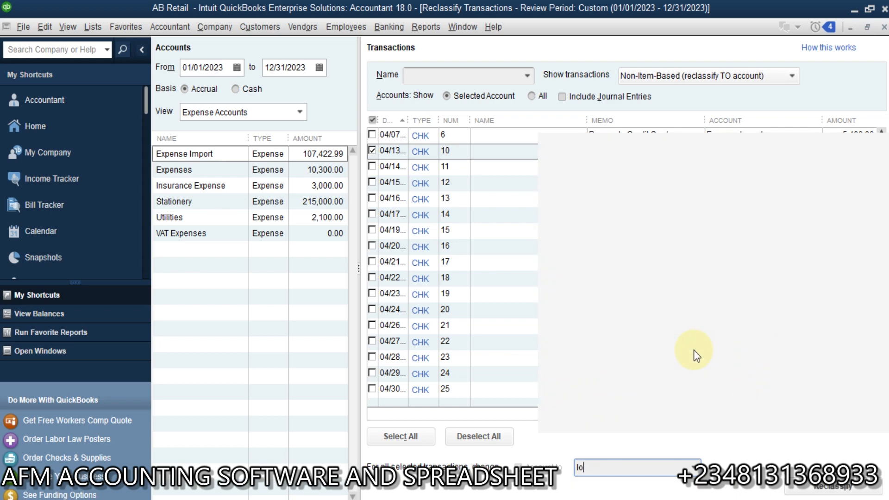
text(a)
key(BackSpace)
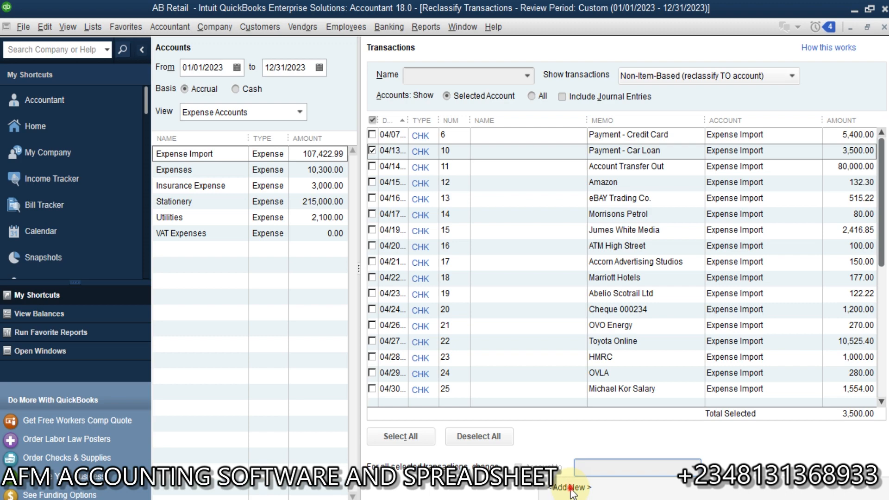
click(569, 486)
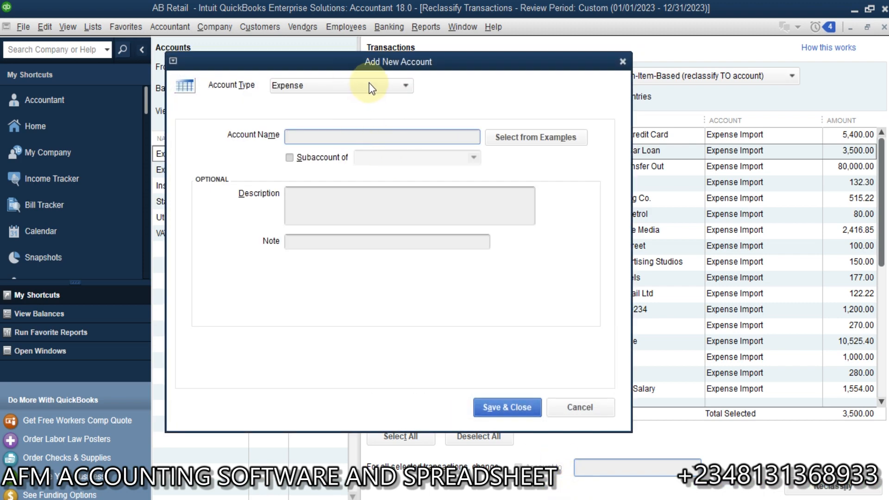
Create a Long Term Liability account named Car Loan and reclassify the 3,500.00 check into it.
click(372, 88)
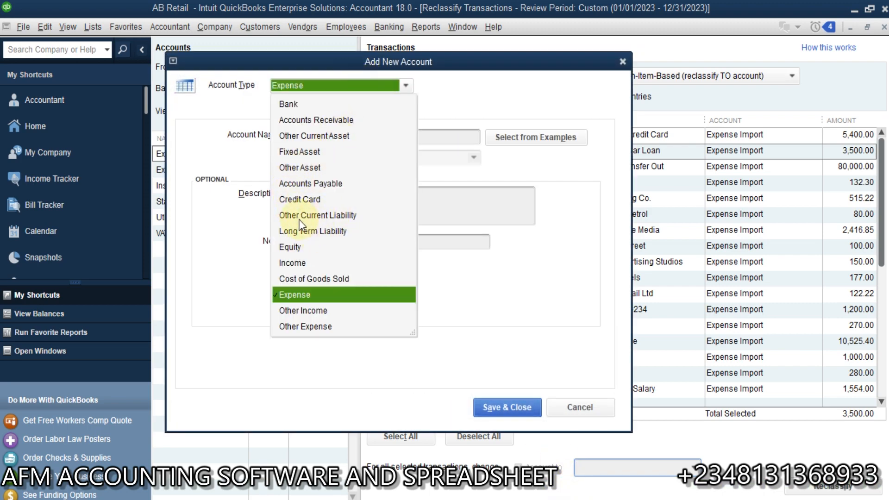
click(313, 218)
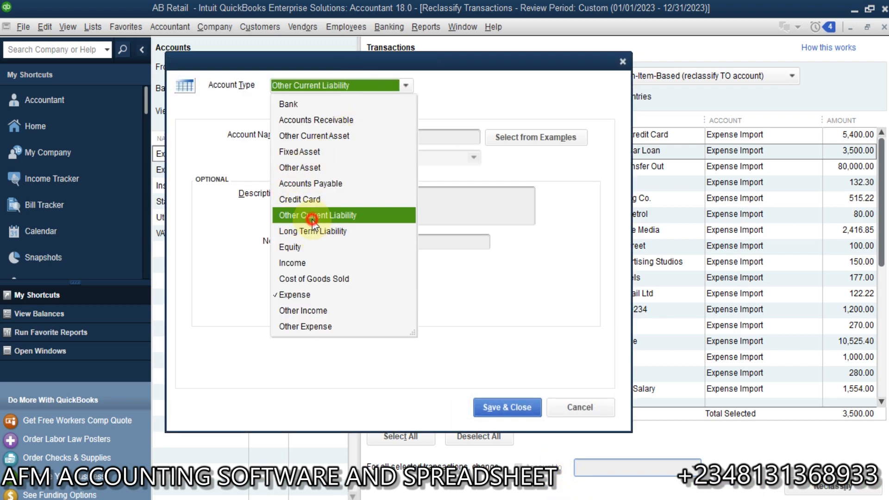
click(406, 87)
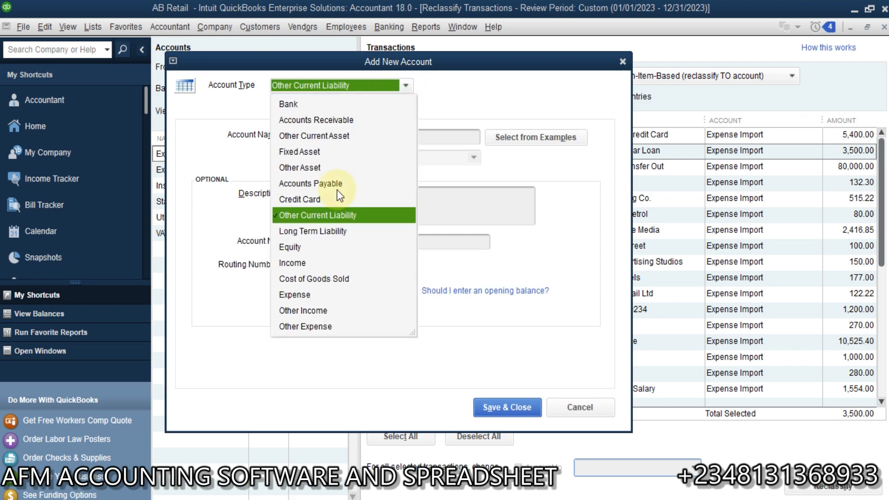
click(309, 231)
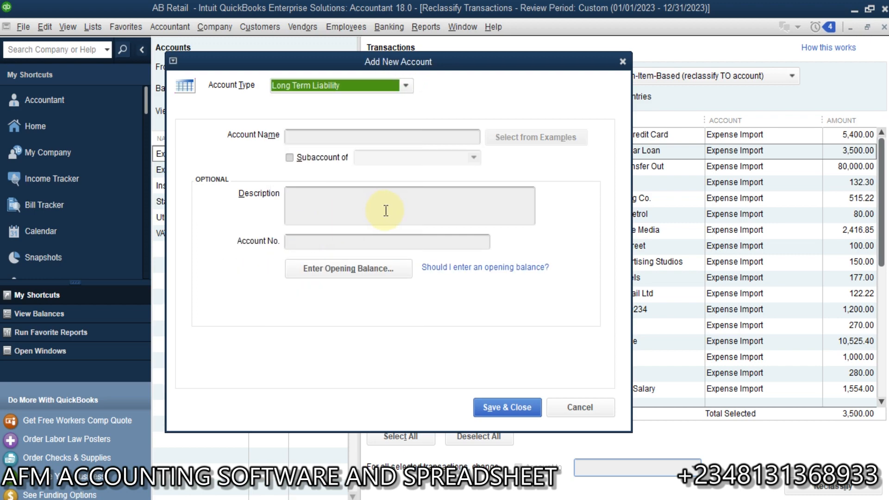
click(439, 135)
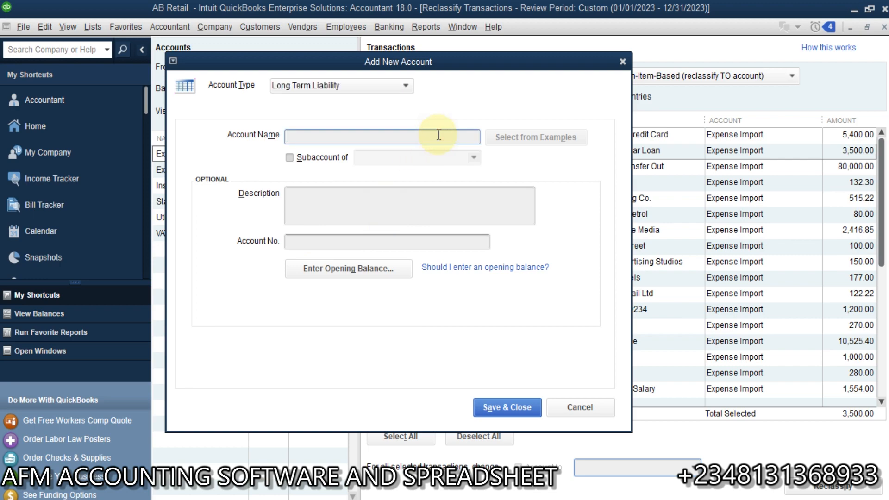
text(Car Loamn)
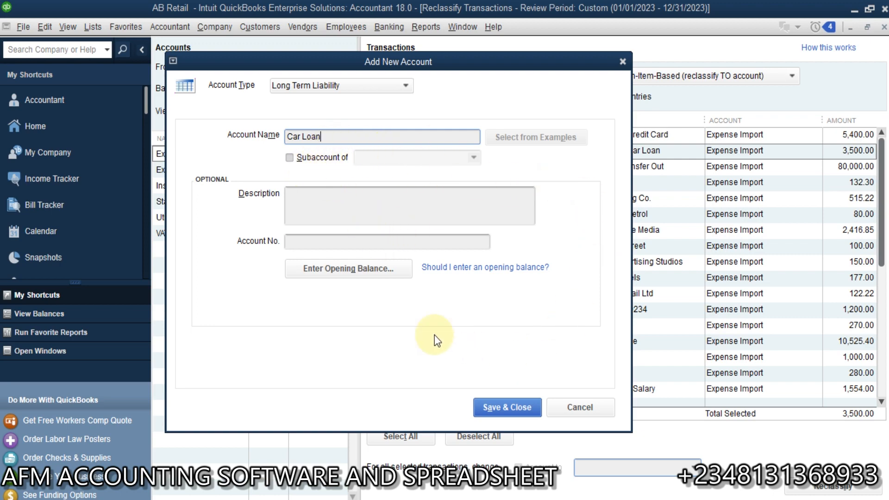
click(508, 411)
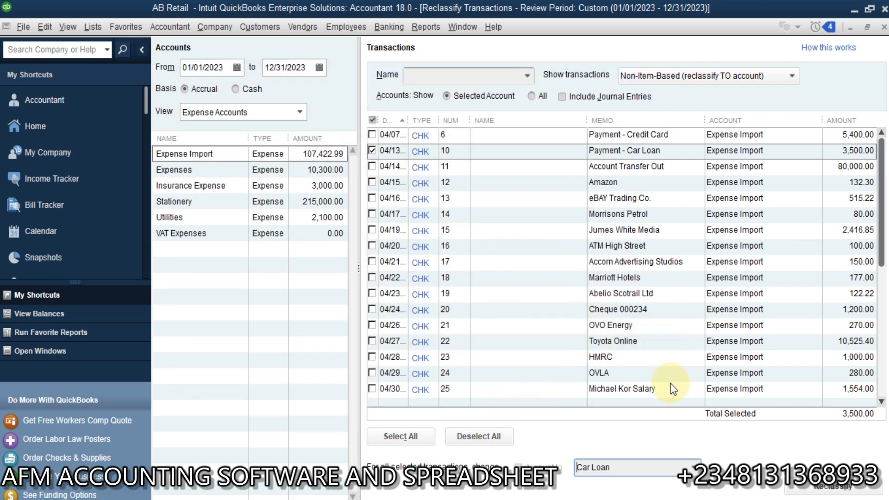
click(834, 487)
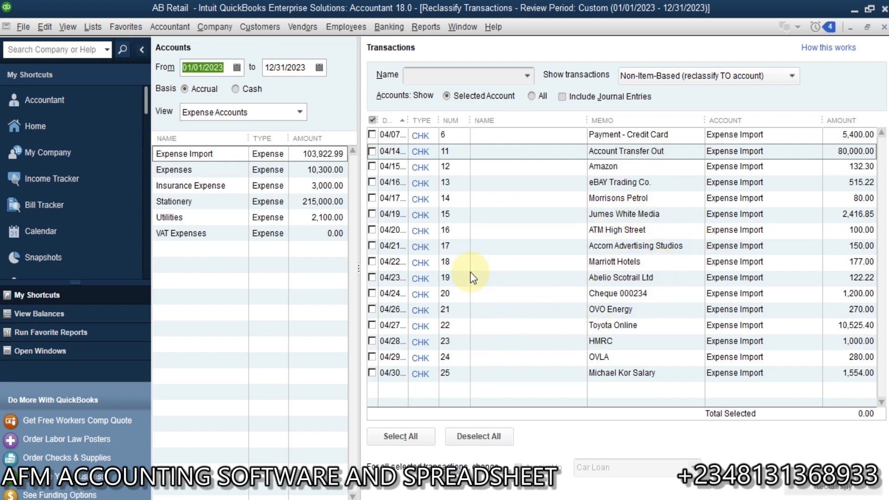
click(371, 198)
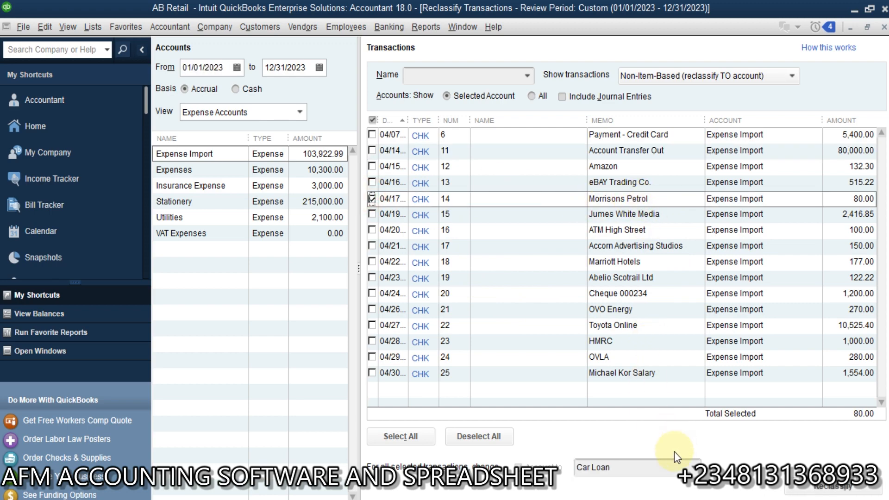
Create a Fuel expense account and reclassify the 80.00 Morrisons Petrol check into it.
click(633, 467)
text(Fu)
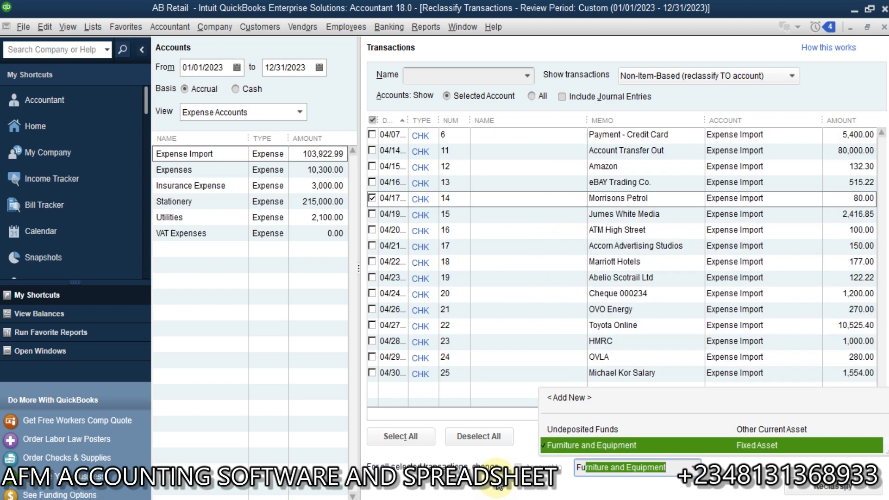
key(BackSpace)
key(BackSpace)
key(BackSpace)
text(dies)
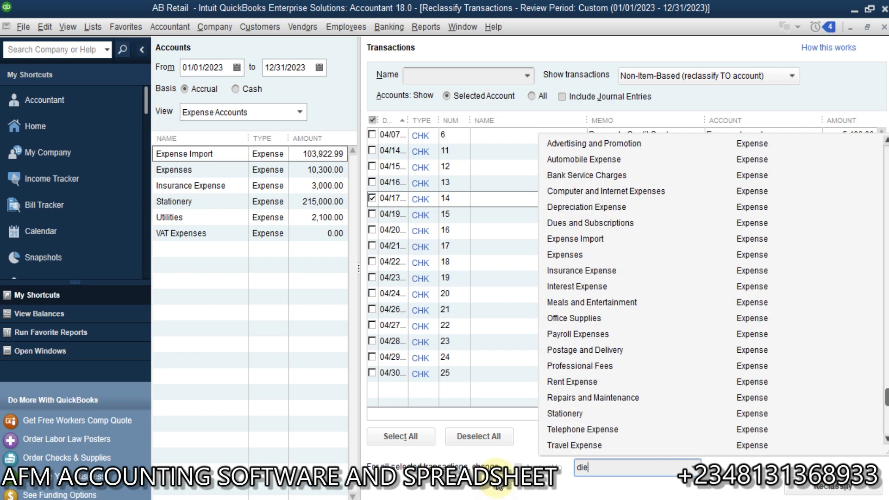
key(BackSpace)
key(BackSpace)
key(BackSpace)
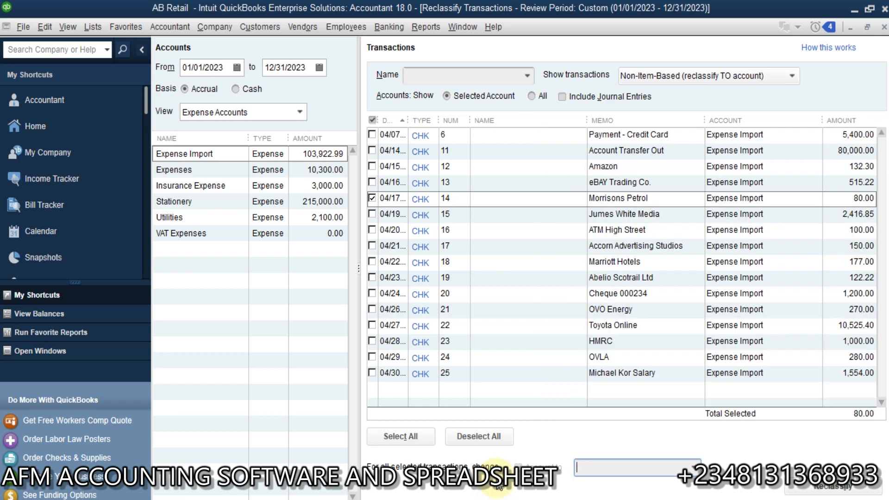
click(695, 468)
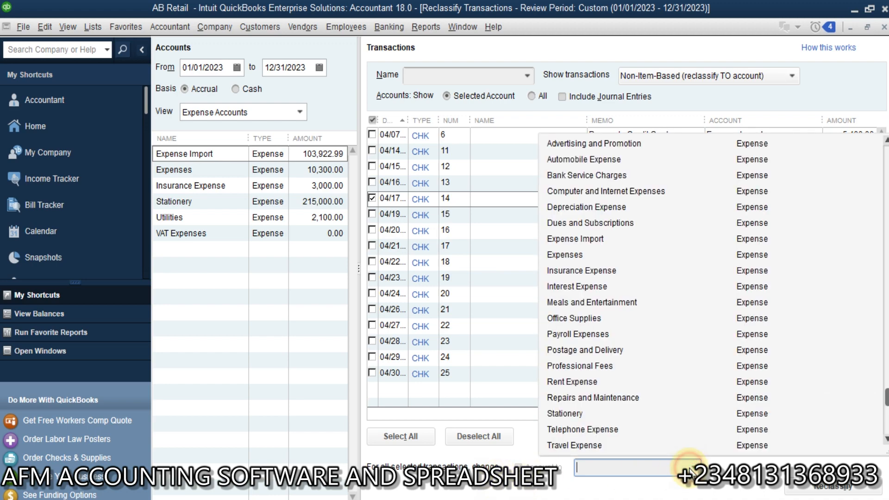
scroll(741, 148, up, 10)
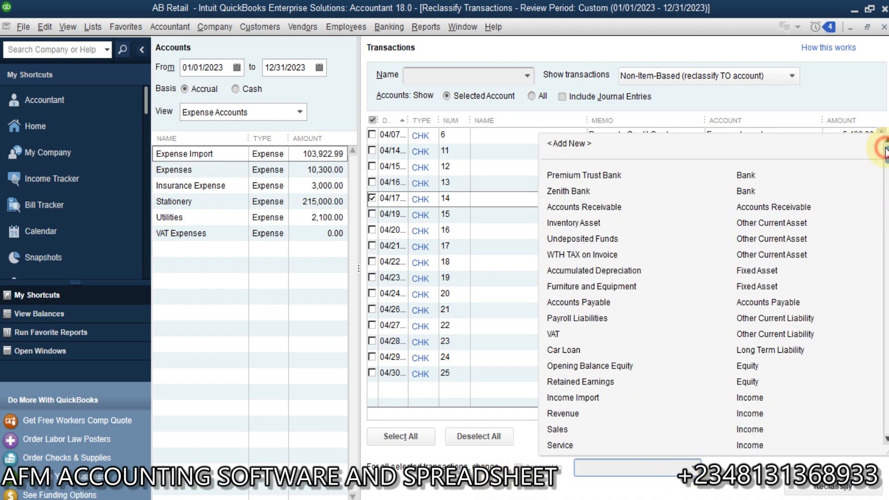
click(699, 141)
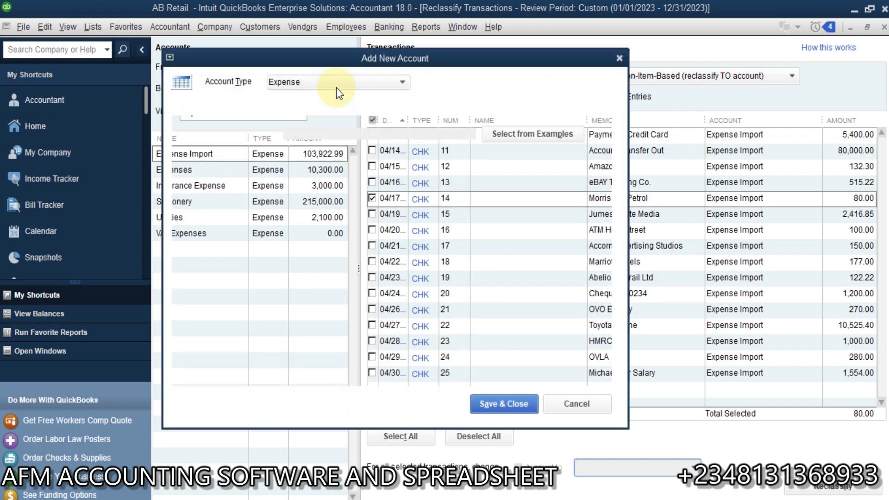
click(355, 135)
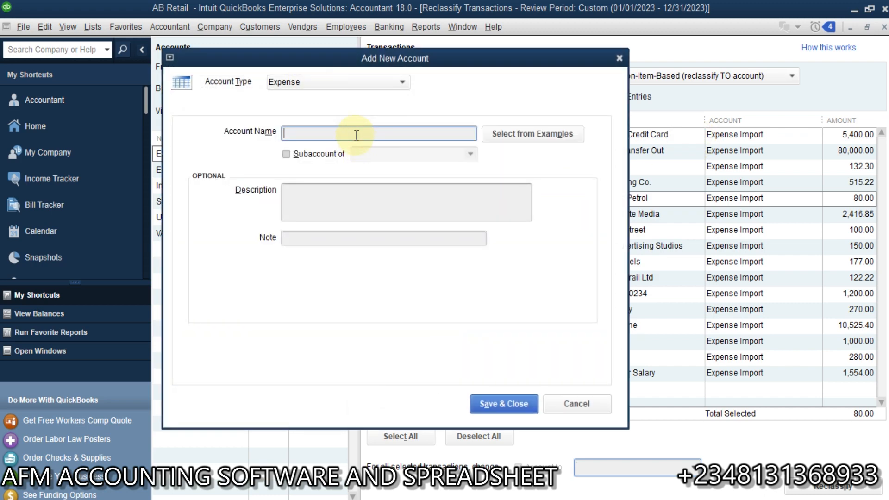
text(Fuel)
click(506, 400)
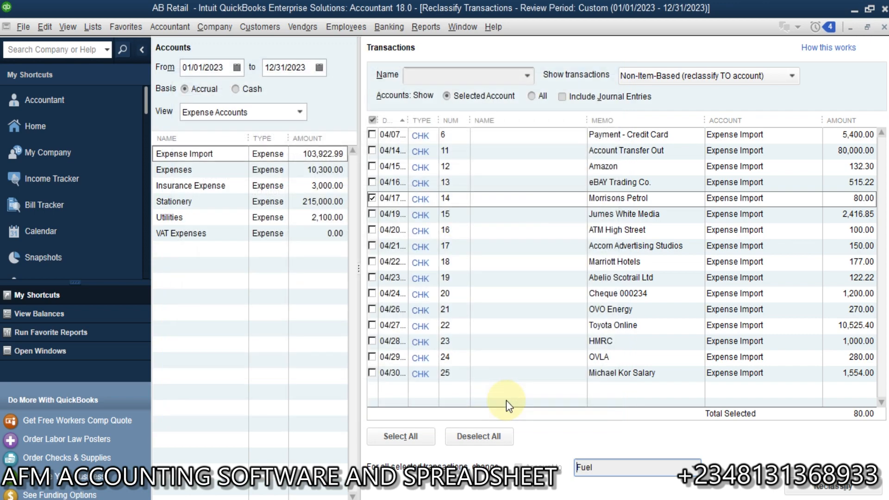
click(820, 489)
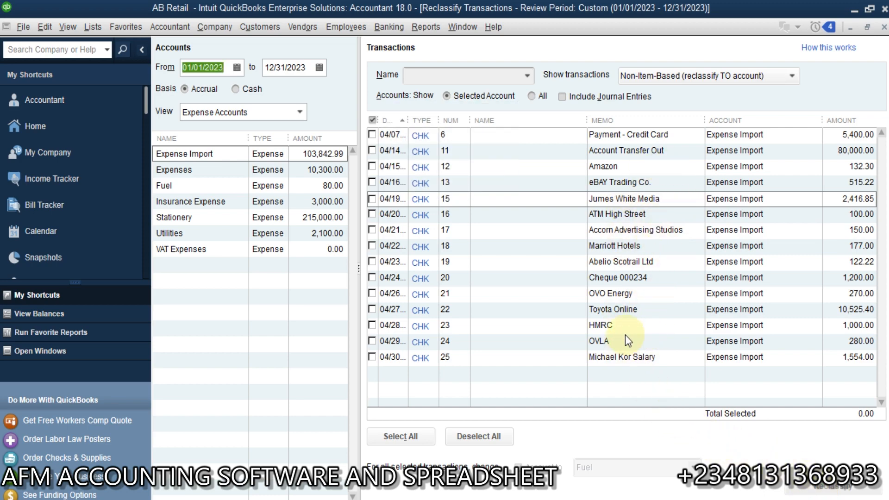
Tick the 150.00 Accorn Advertising Studios check and move it to Advertising and Promotion.
click(647, 232)
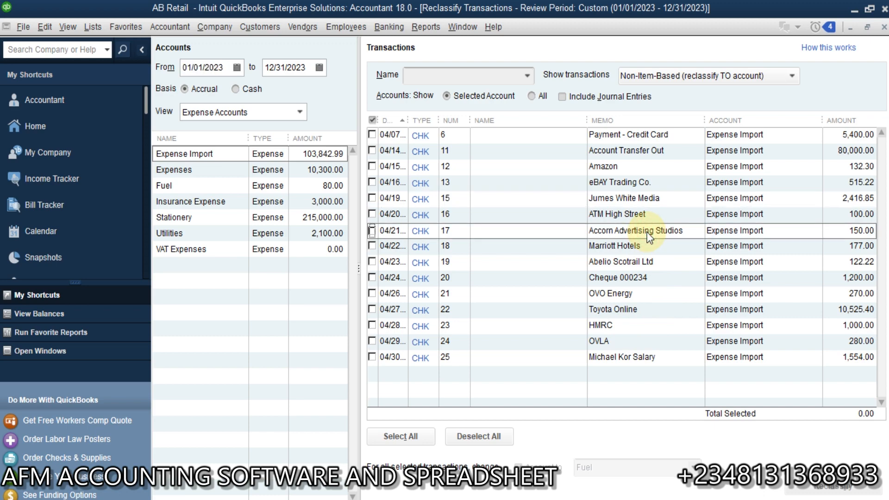
click(373, 231)
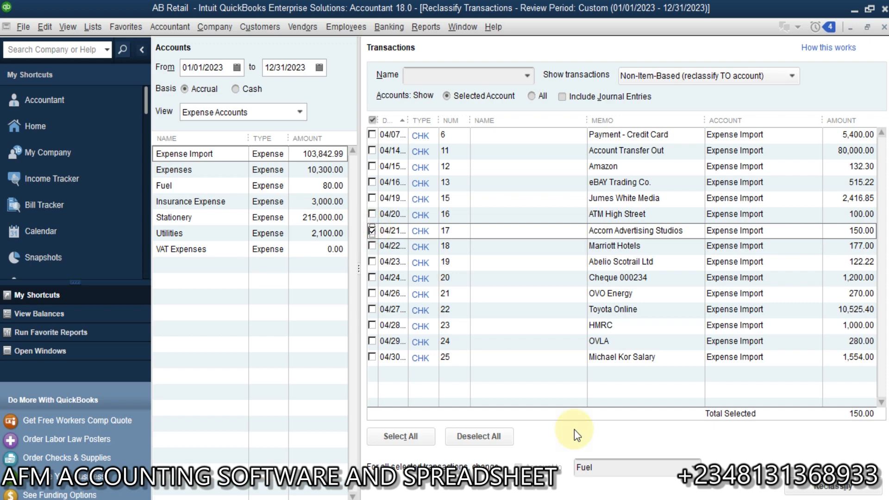
click(628, 471)
key(BackSpace)
key(BackSpace)
key(BackSpace)
key(BackSpace)
text(Advertising and Promotion)
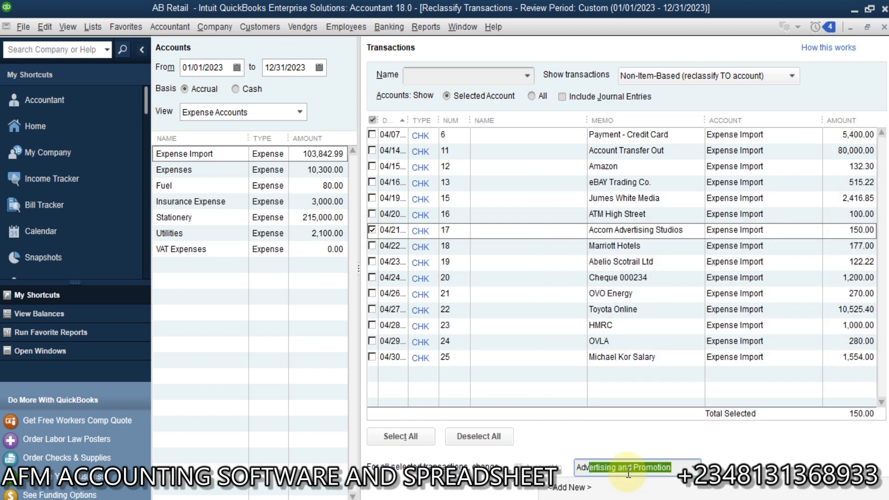
key(Tab)
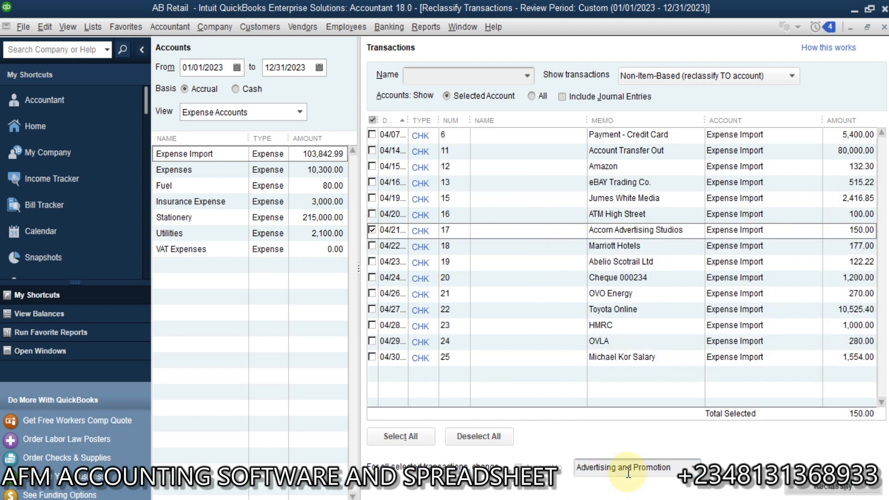
click(795, 486)
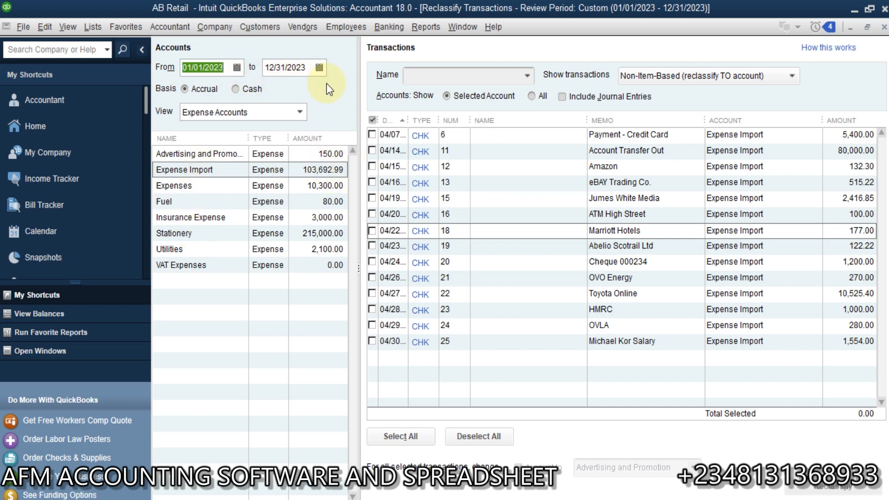
List Profit & Loss accounts, select Income Import, and widen the Memo column to read its deposits.
click(300, 112)
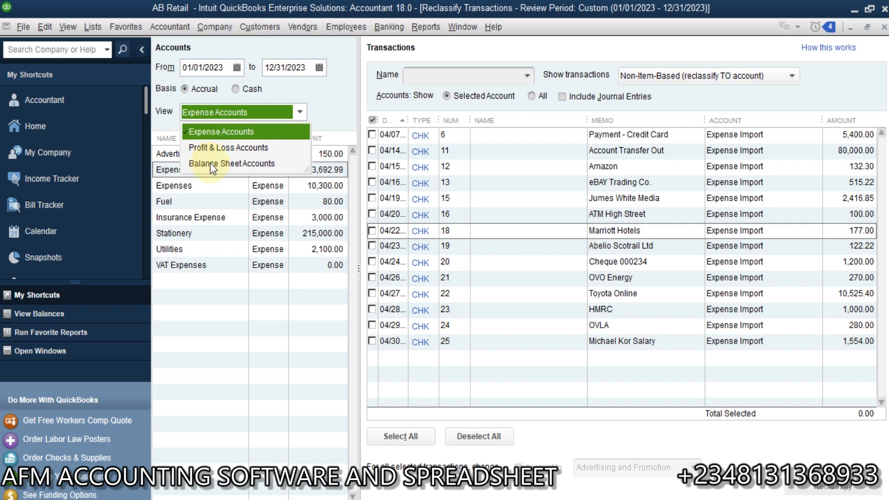
click(225, 148)
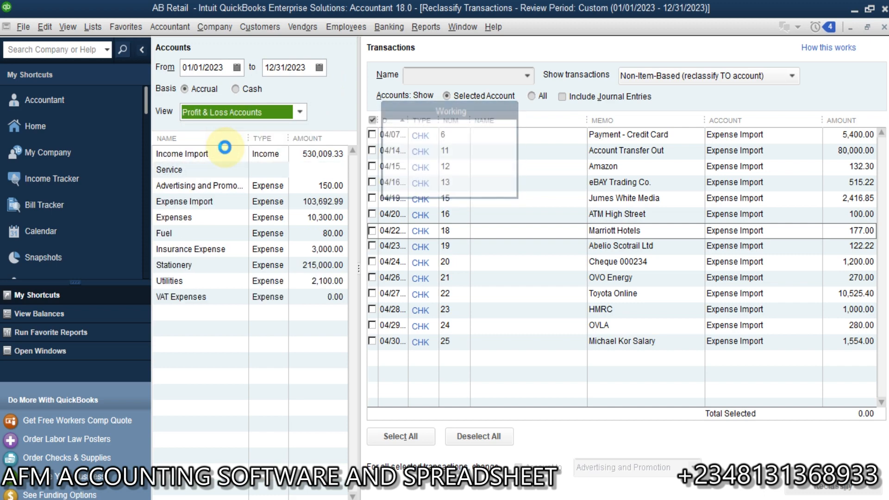
click(300, 112)
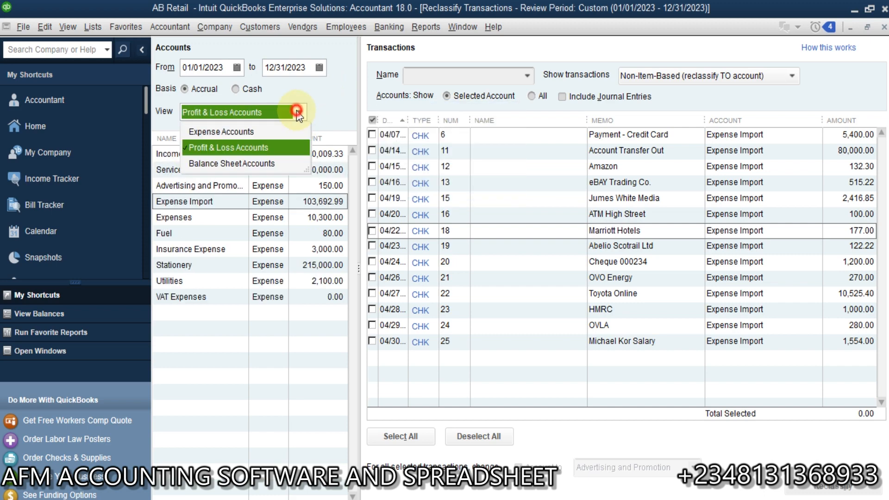
click(222, 148)
click(211, 154)
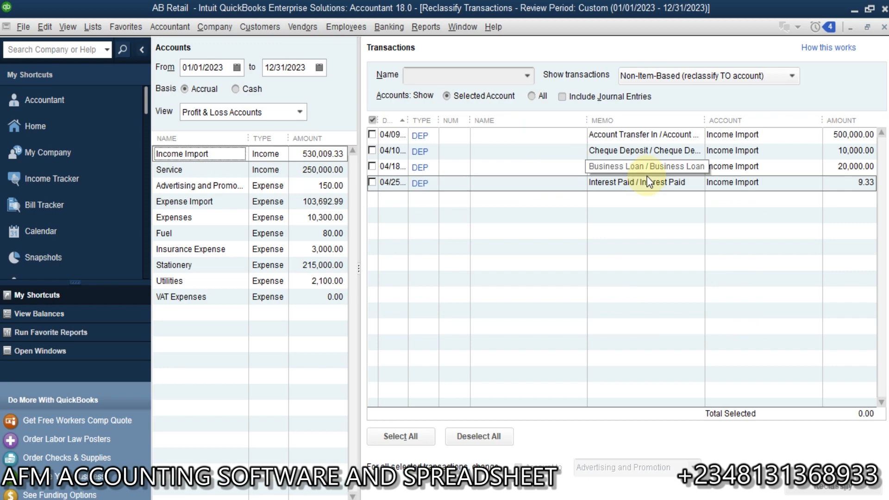
drag(710, 117, 740, 117)
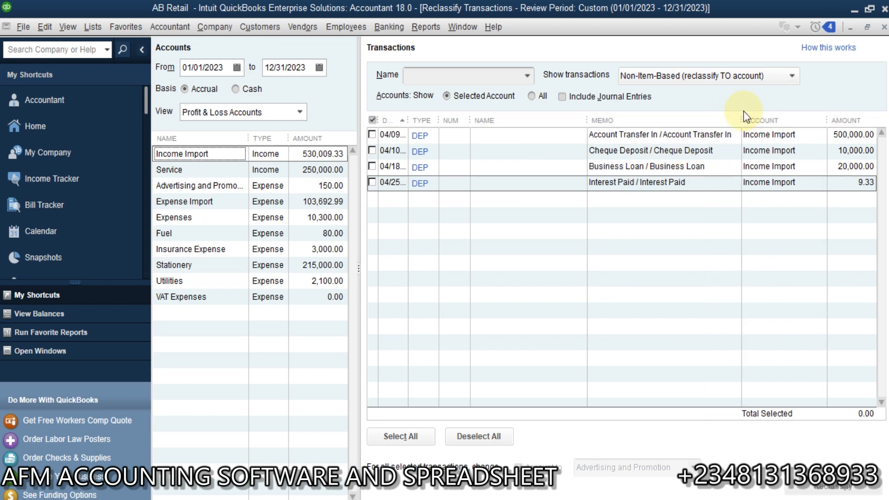
click(689, 157)
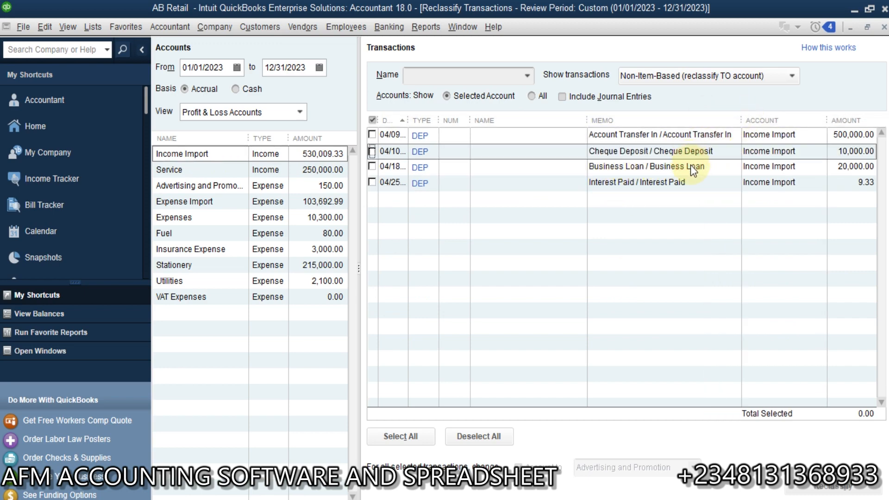
Reclassify the 20,000.00 Business Loan deposit from Income Import to the Car Loan account.
click(691, 166)
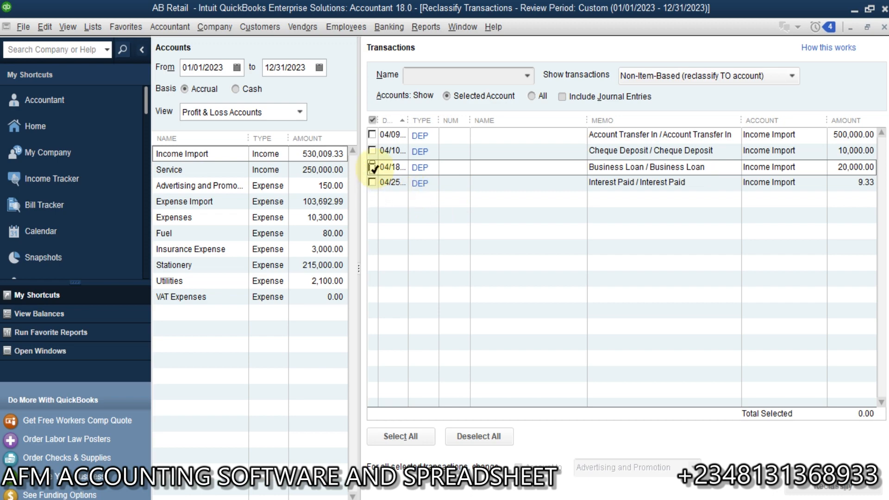
click(372, 167)
click(684, 468)
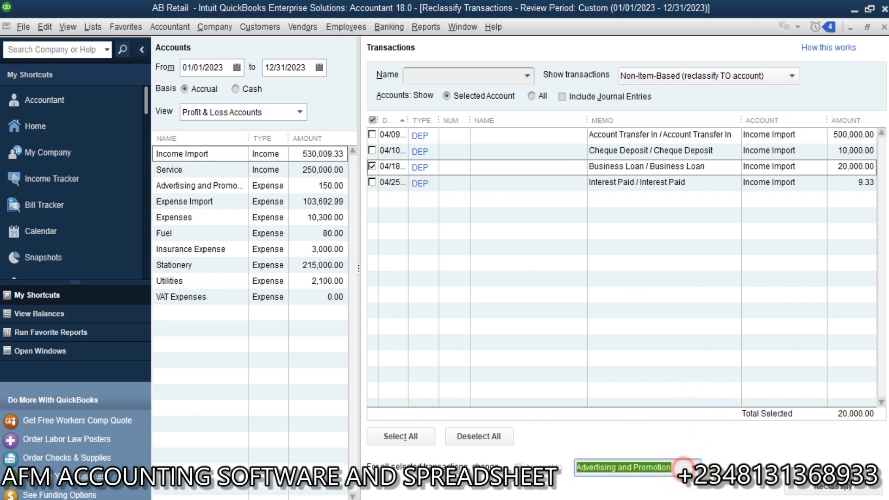
text(Car Loan)
key(Tab)
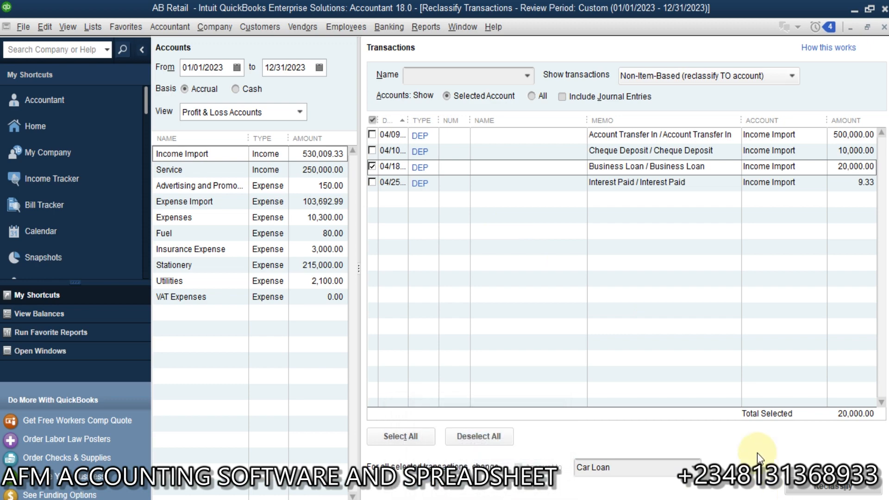
click(828, 489)
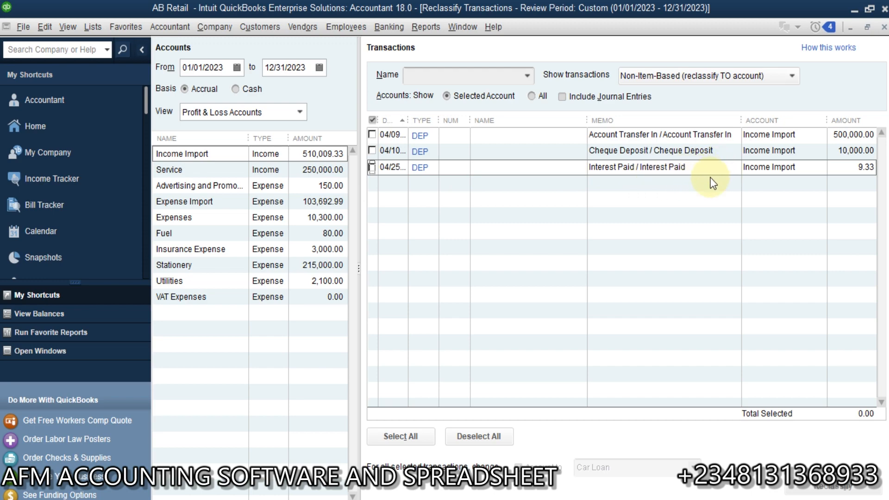
Reclassify the 04/09 500,000.00 Account Transfer In deposit from Income Import to Zenith Bank.
click(674, 150)
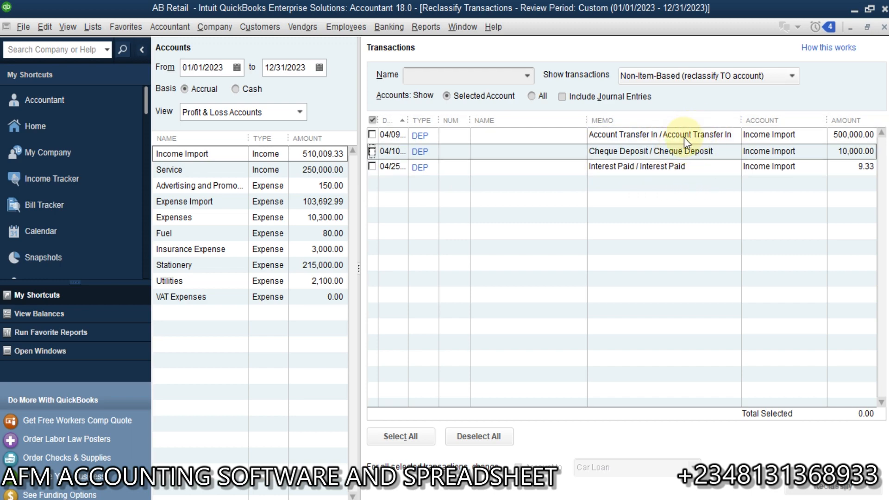
click(714, 133)
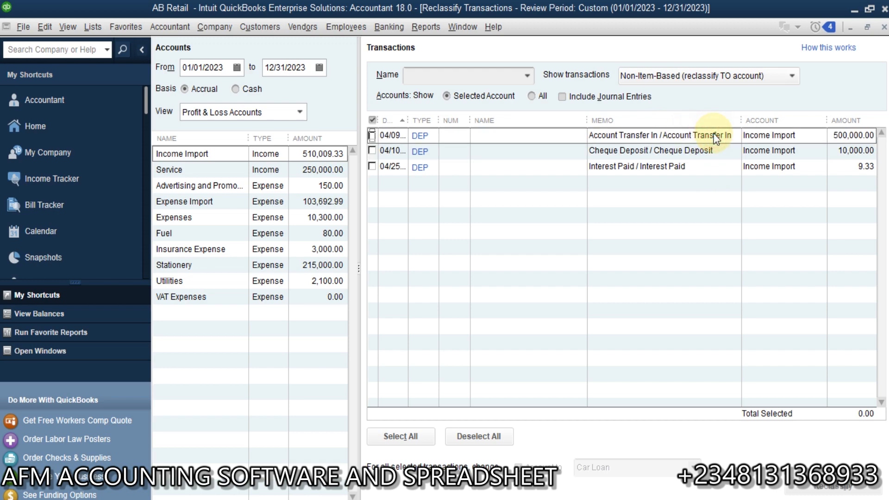
click(371, 134)
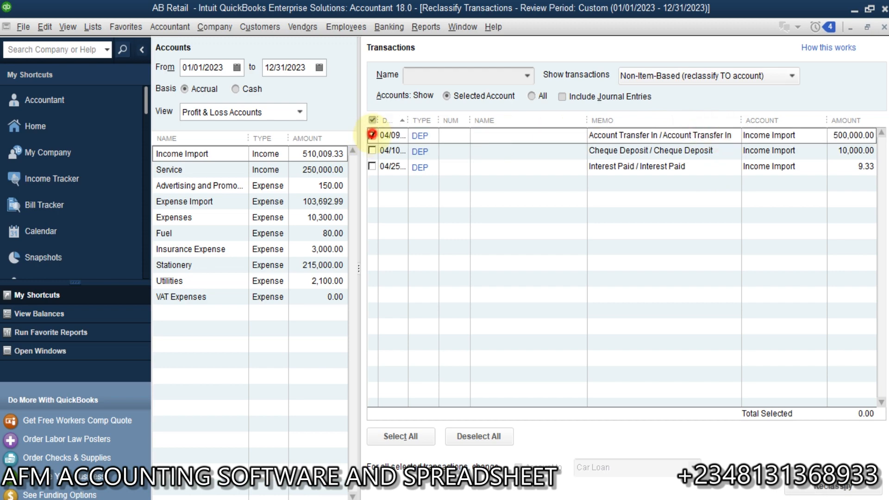
click(656, 467)
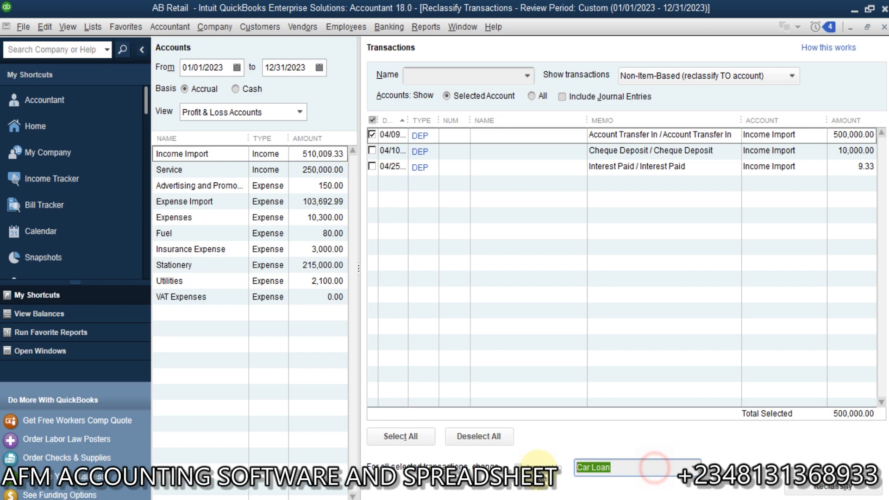
key(BackSpace)
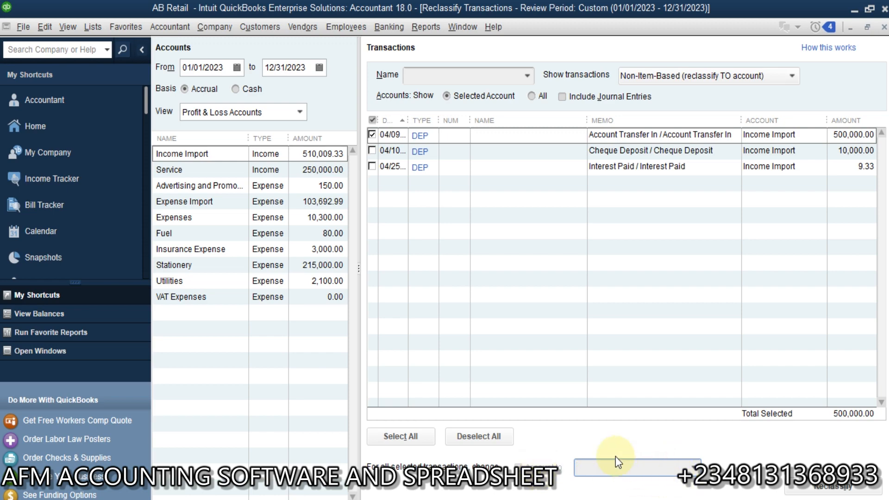
text(Zenith Bank)
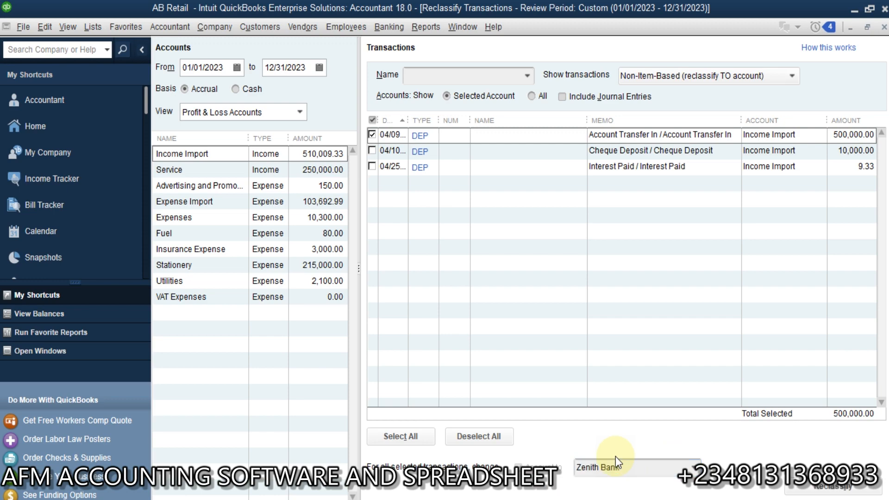
click(822, 488)
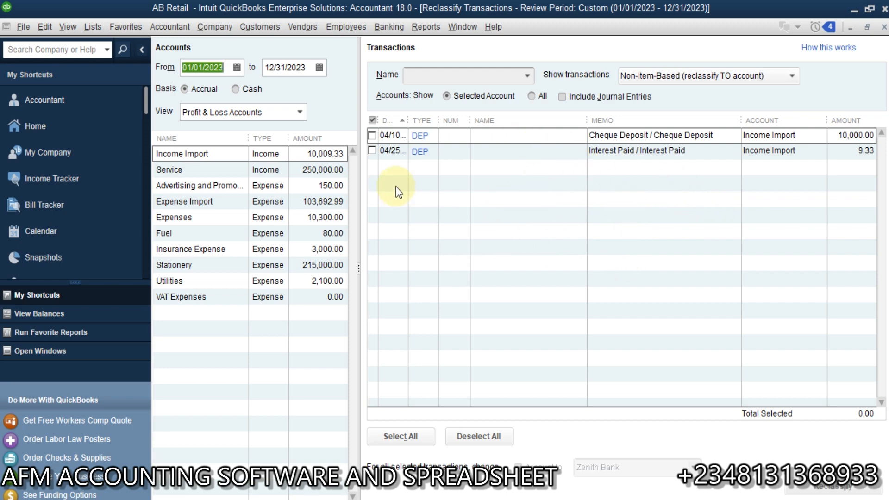
Run a Profit & Loss Standard report with Dates set to All, then return to Reclassify Transactions.
click(423, 24)
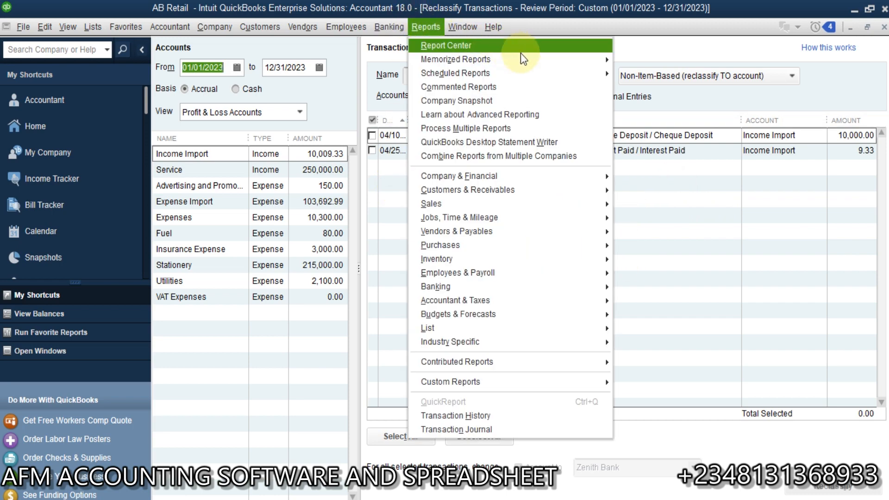
mouse_move(574, 172)
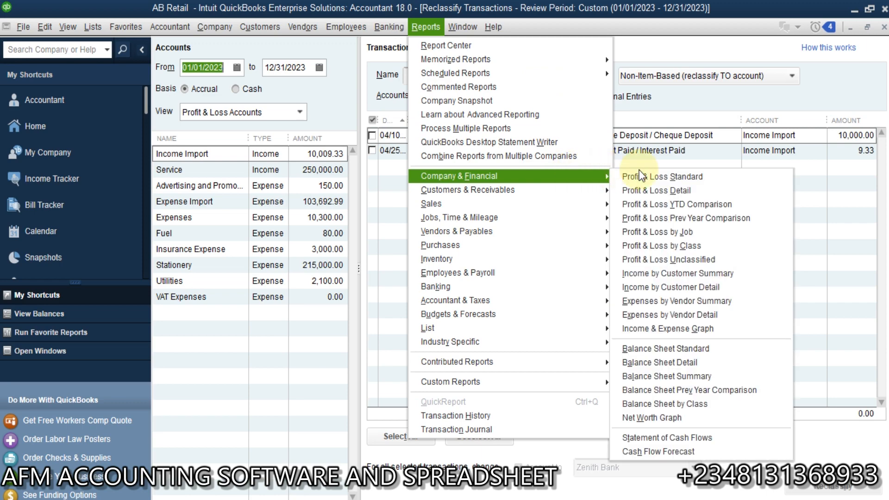
click(677, 174)
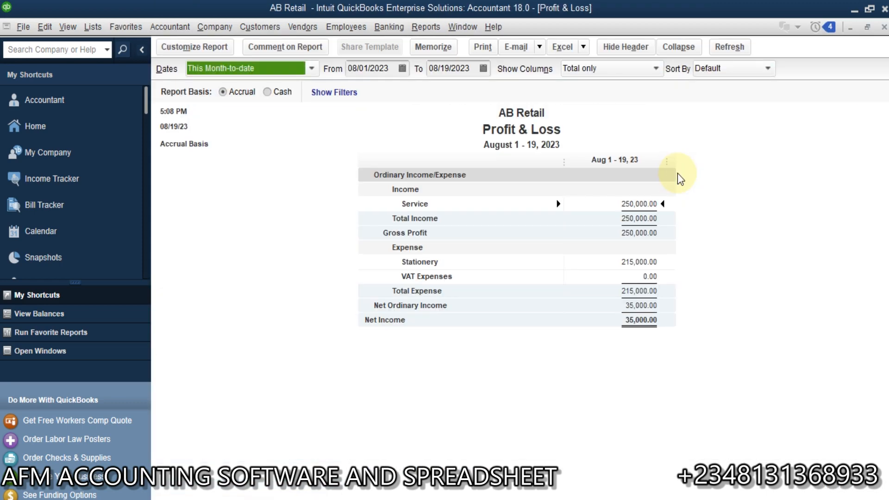
click(402, 68)
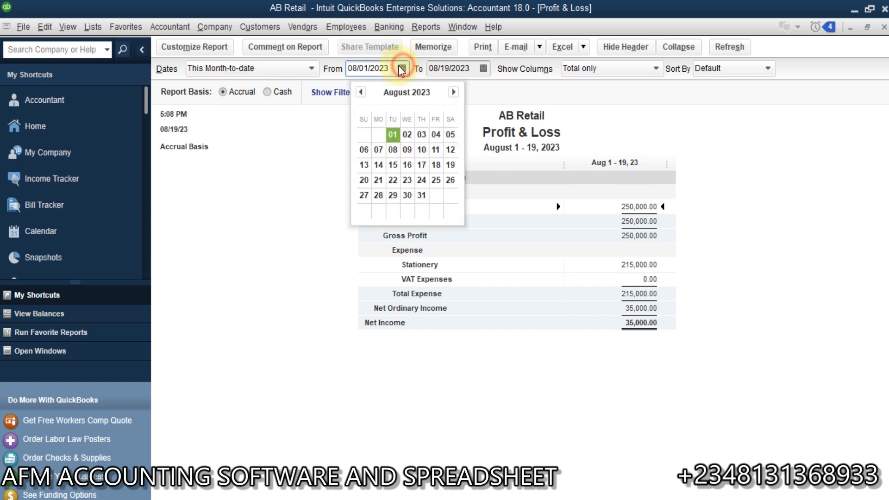
click(310, 68)
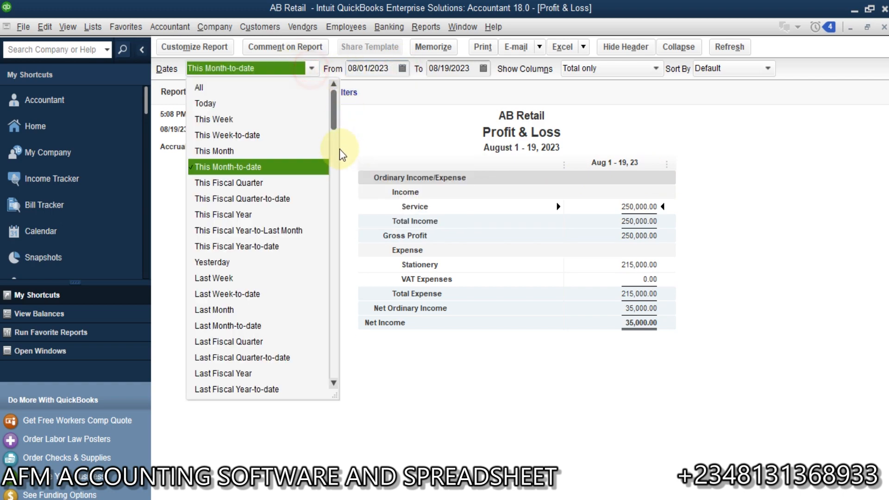
click(273, 86)
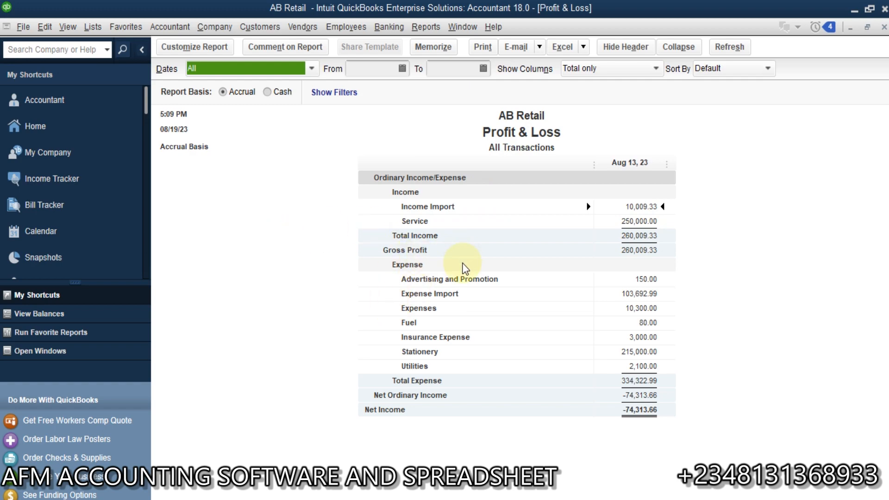
click(53, 351)
click(74, 131)
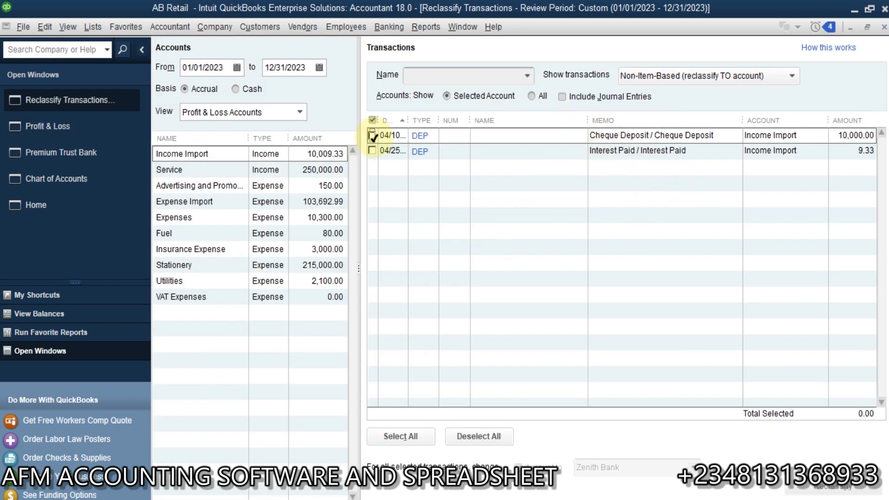
Reclassify the 04/10 10,000.00 Cheque Deposit from Income Import to Sales.
click(373, 136)
drag(681, 468, 581, 497)
key(BackSpace)
key(BackSpace)
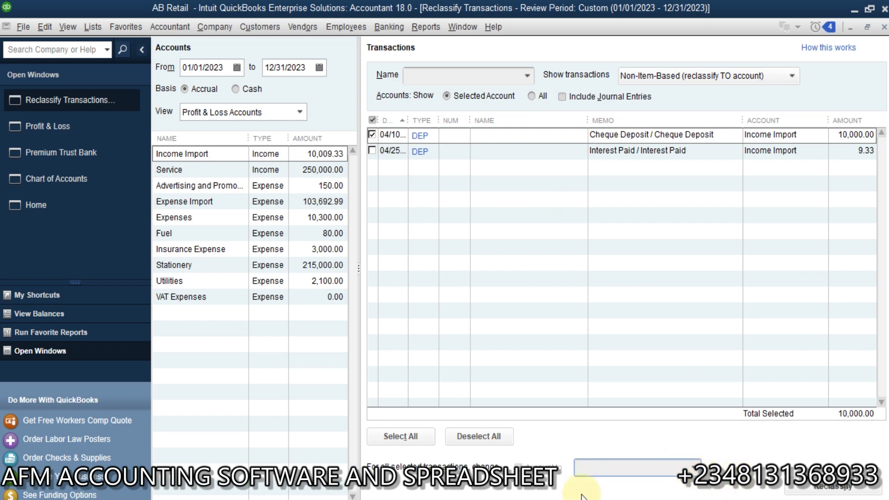
text(Inco)
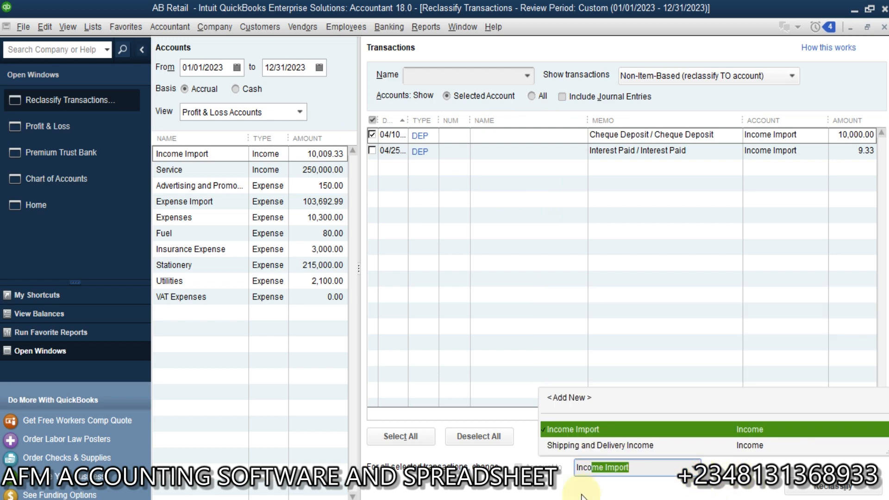
key(BackSpace)
key(BackSpace)
key(BackSpace)
key(BackSpace)
key(BackSpace)
text(Sales)
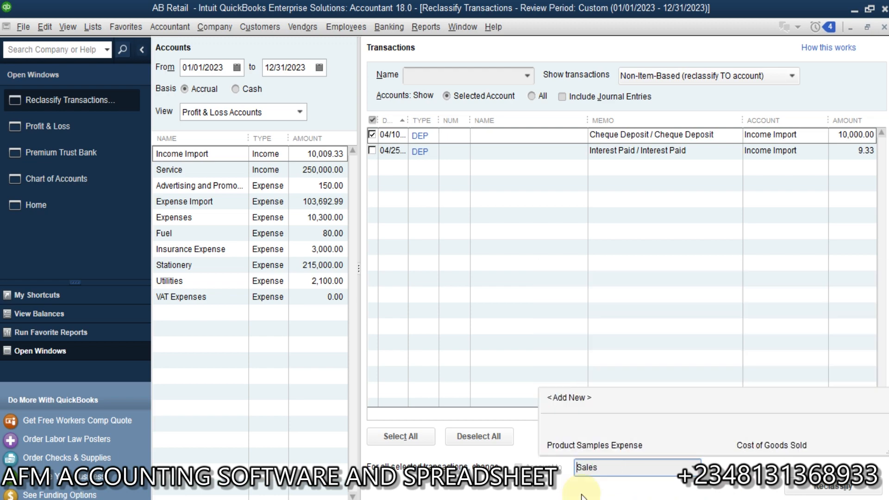
key(Tab)
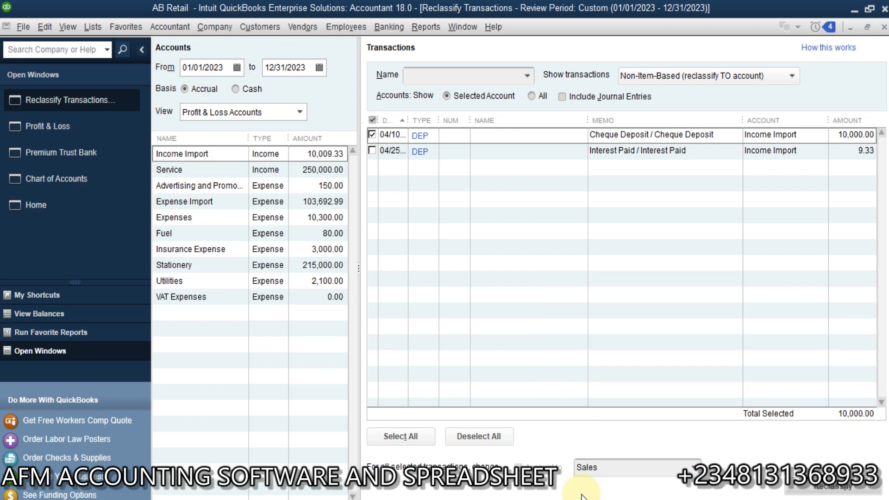
click(816, 491)
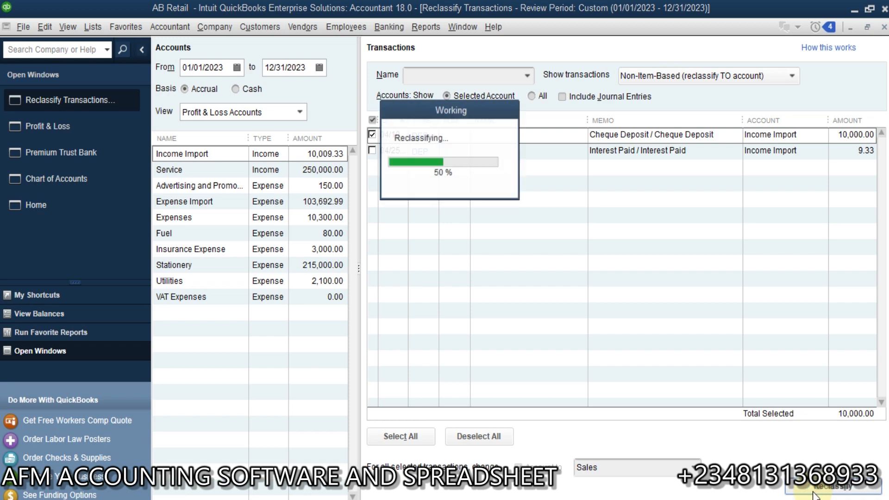
click(92, 126)
Refresh the Profit & Loss report to show total income 260,009.33 and expenses 334,322.99.
click(293, 218)
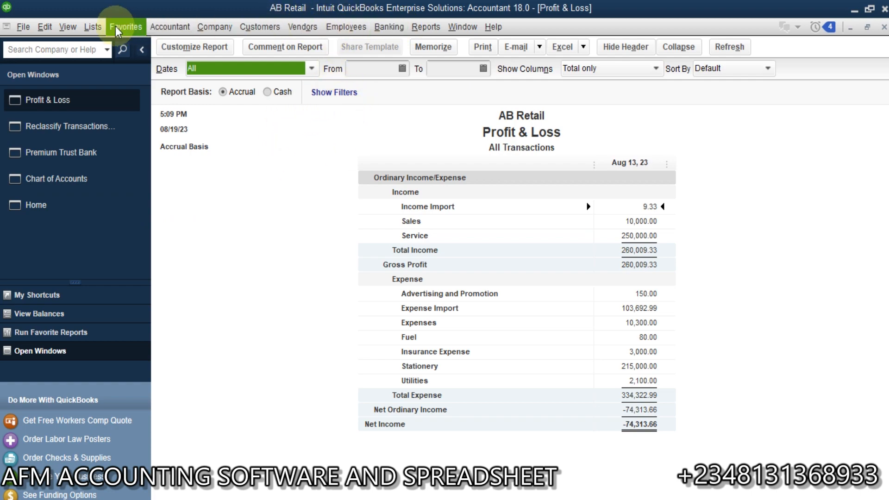
Search the Chart of Accounts for 'car', review the Car Loan register, then reset the list.
click(93, 26)
click(46, 177)
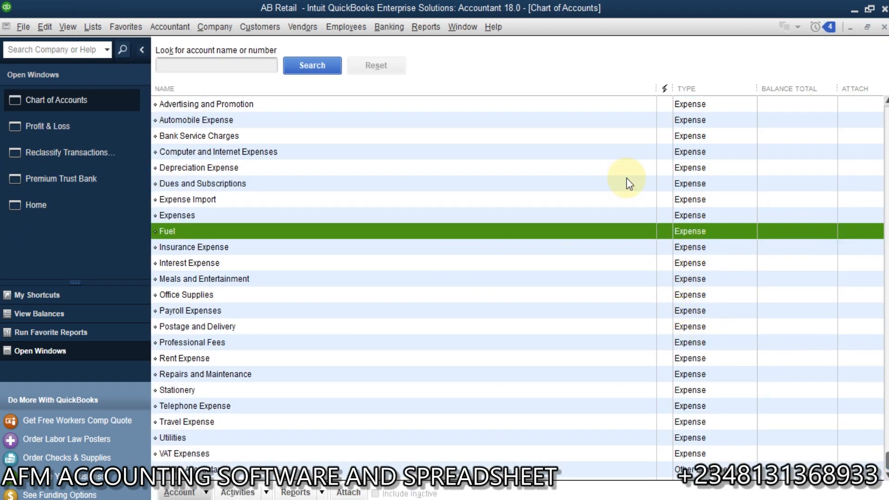
click(198, 63)
text(car)
click(324, 62)
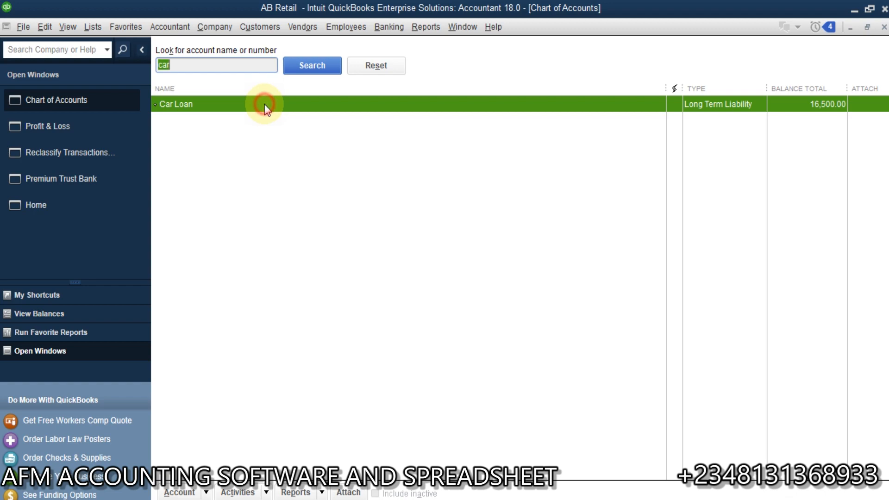
double_click(265, 104)
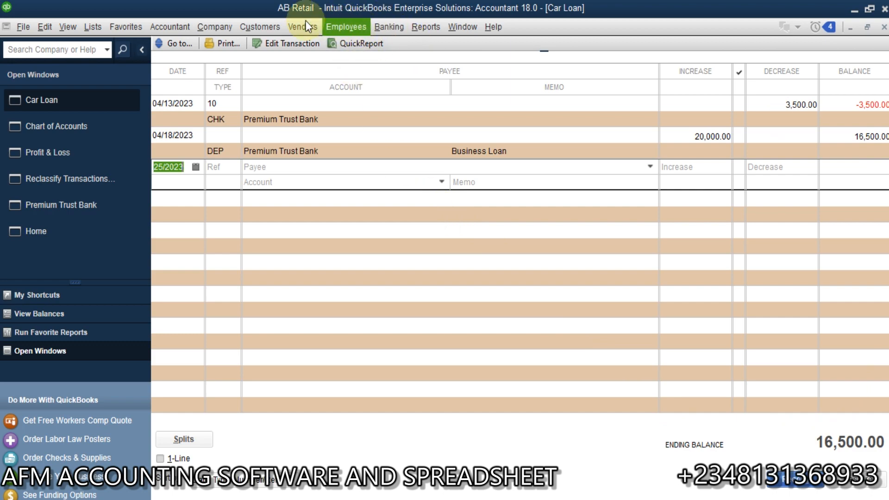
click(65, 130)
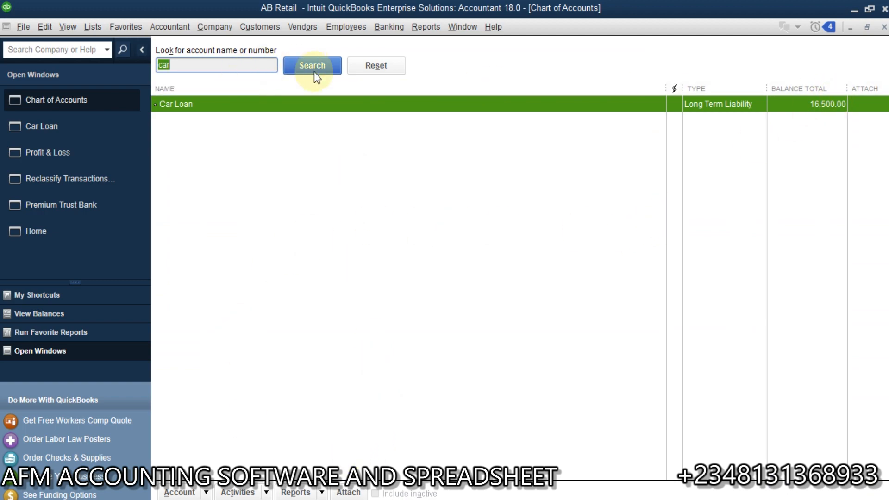
click(378, 70)
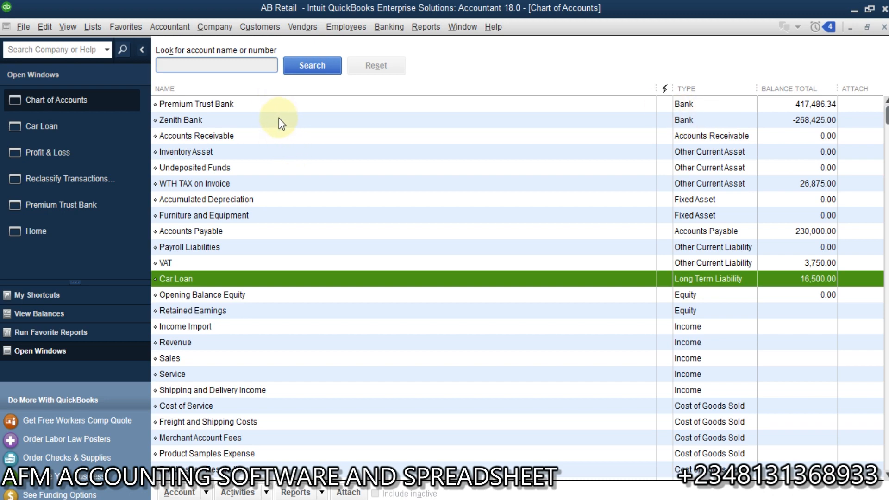
Compare the Zenith Bank register with the Excel bank statement and inspect the 04/09 500,000.00 deposit.
double_click(282, 120)
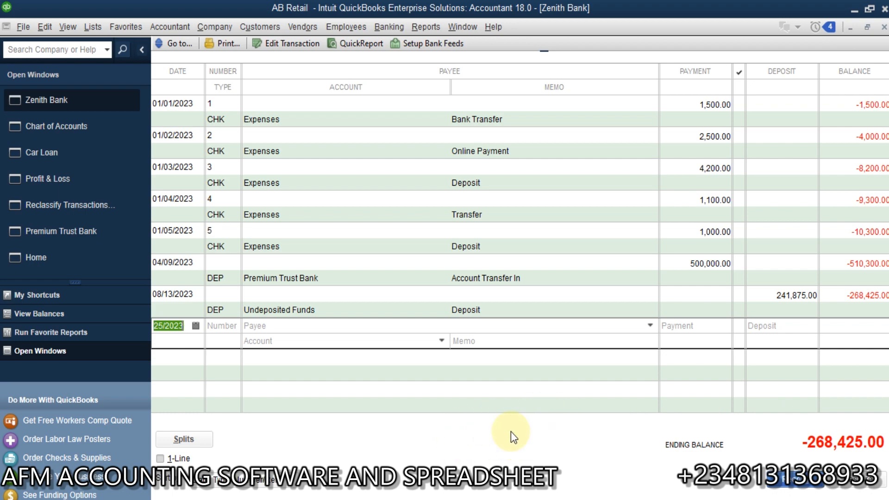
click(453, 451)
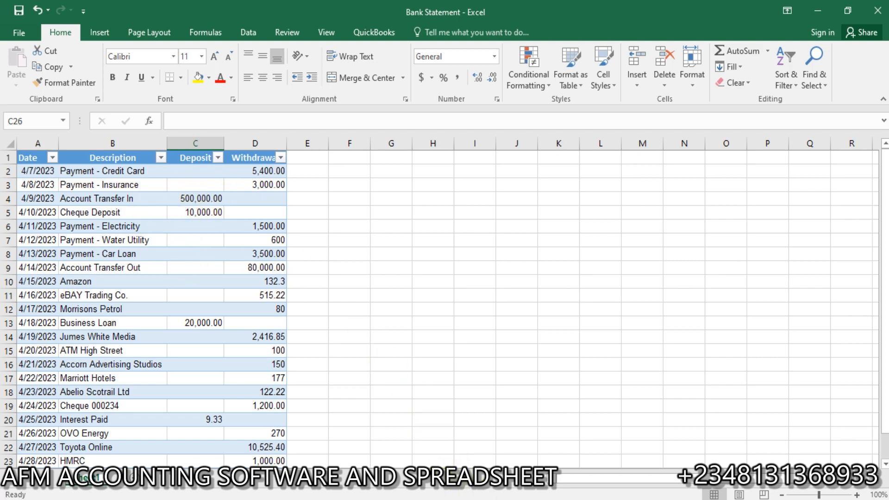
click(509, 460)
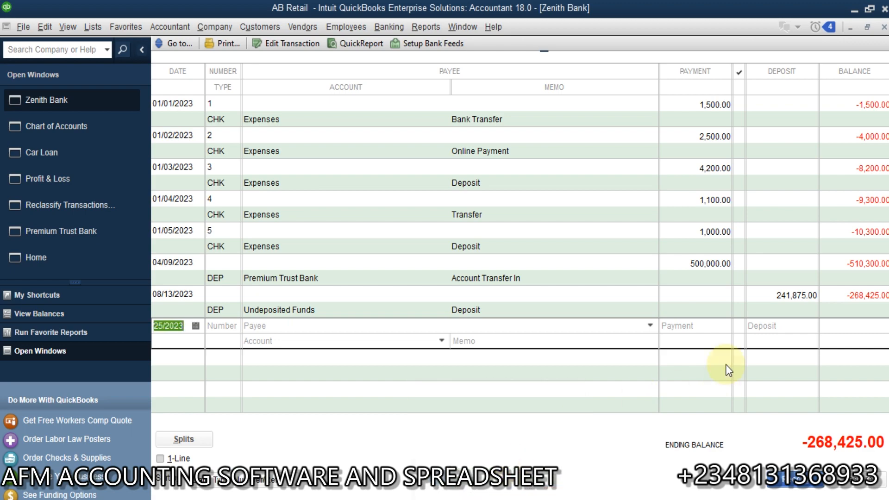
click(709, 264)
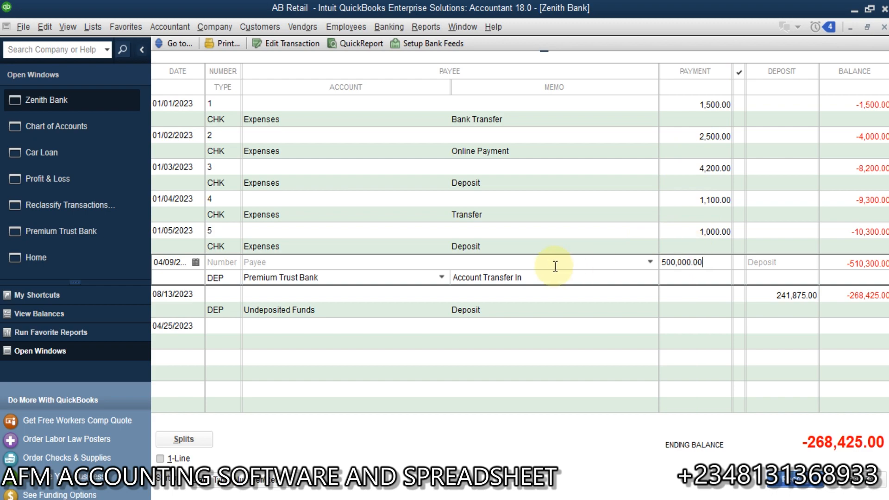
click(72, 257)
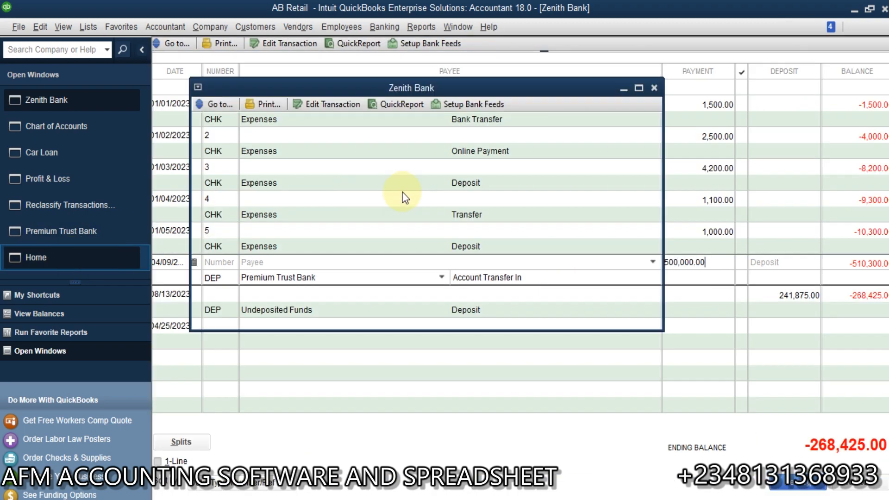